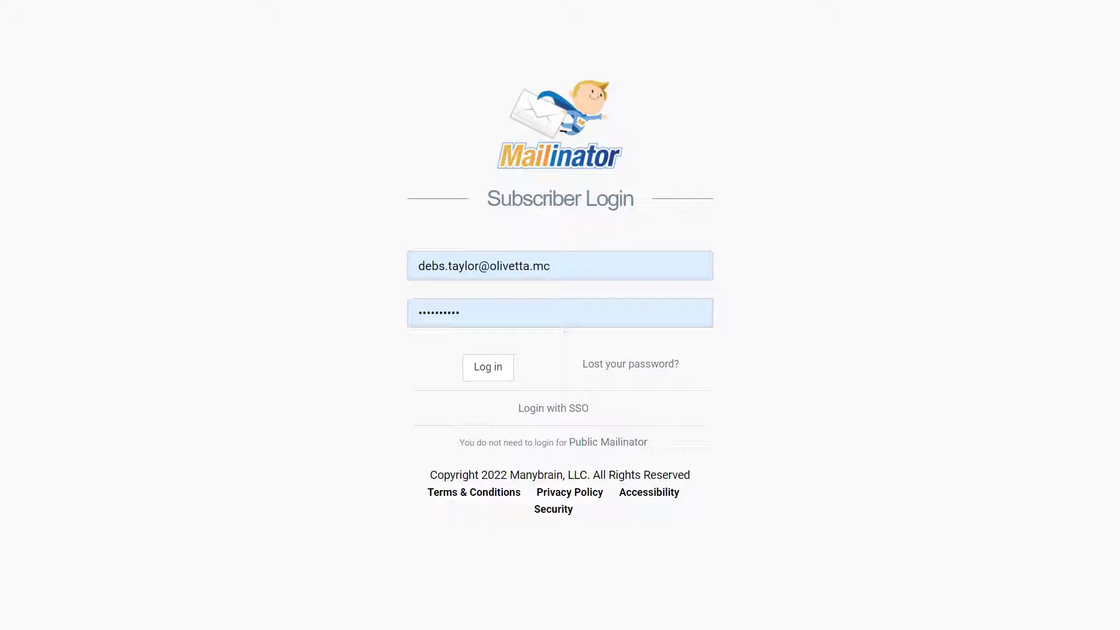
Sign in and replace the qa inbox search with the * wildcard to cover all team inboxes
left_click(500, 375)
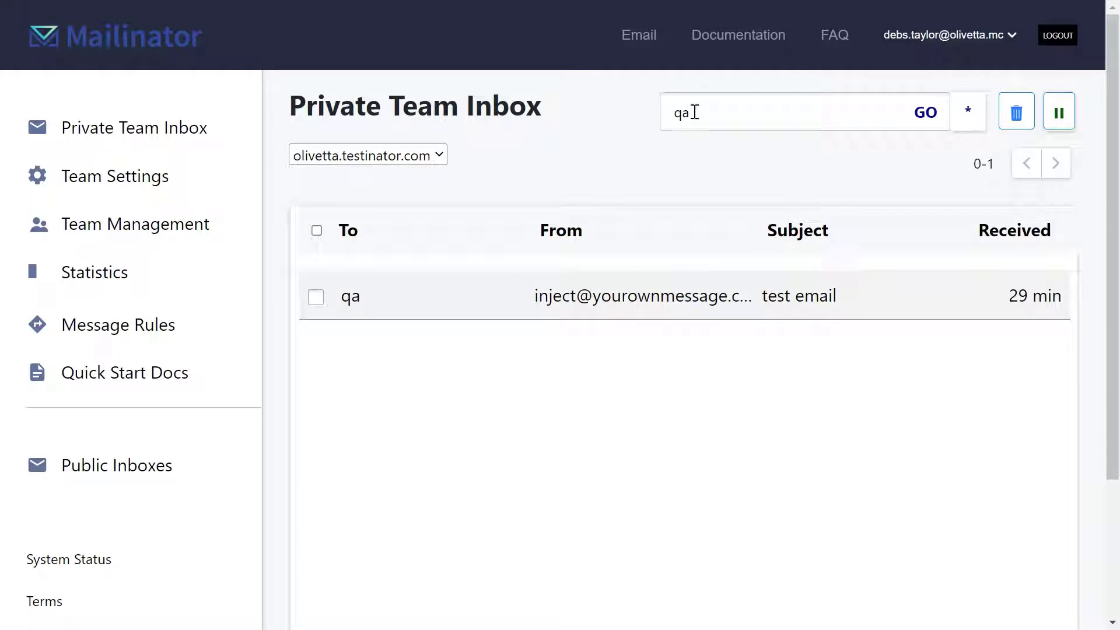
mouse_move(694, 112)
left_mouse_down()
mouse_move(670, 111)
mouse_move(683, 124)
left_mouse_up()
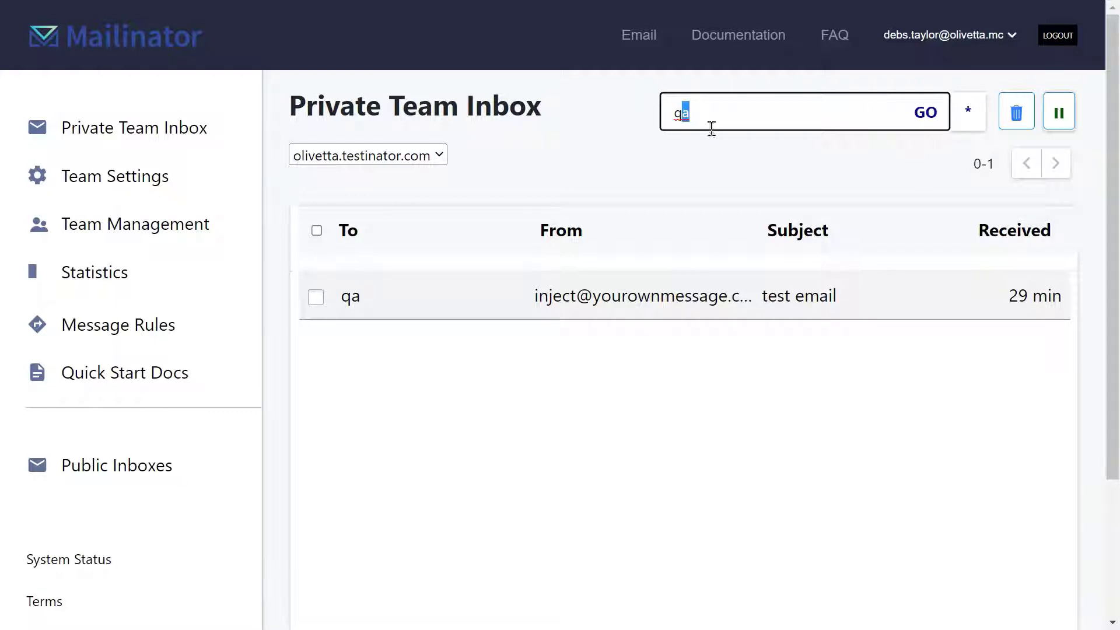
left_click(738, 122)
left_click(969, 113)
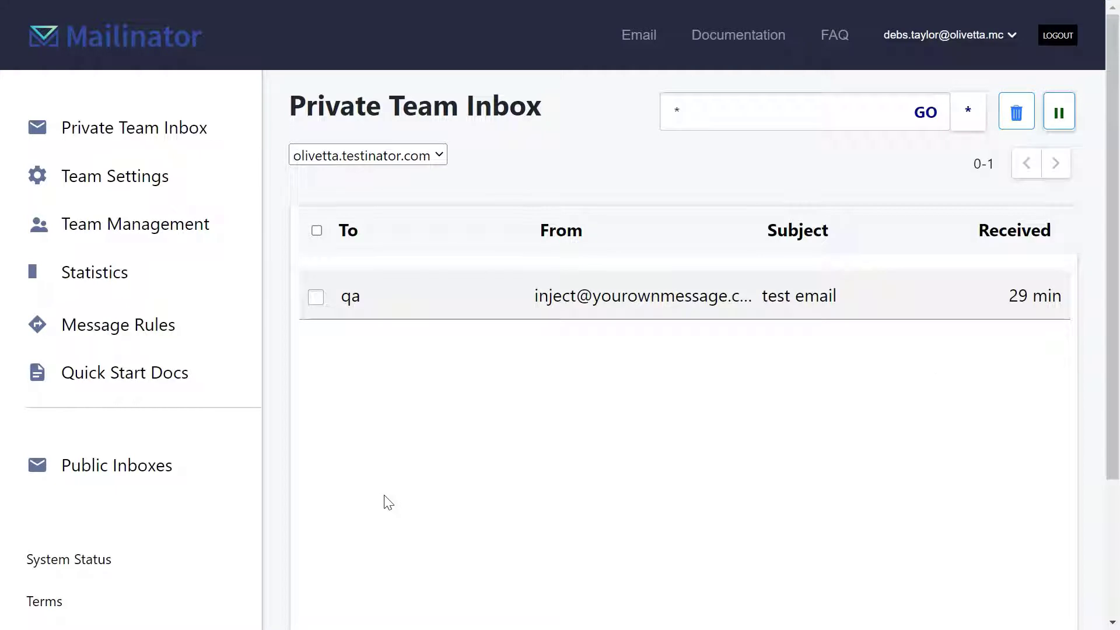
Tick and untick the qa test email and the select-all checkbox
left_click(315, 297)
left_click(316, 231)
left_click(316, 299)
left_click(318, 231)
Pause and then resume live updates of the inbox
left_click(1054, 113)
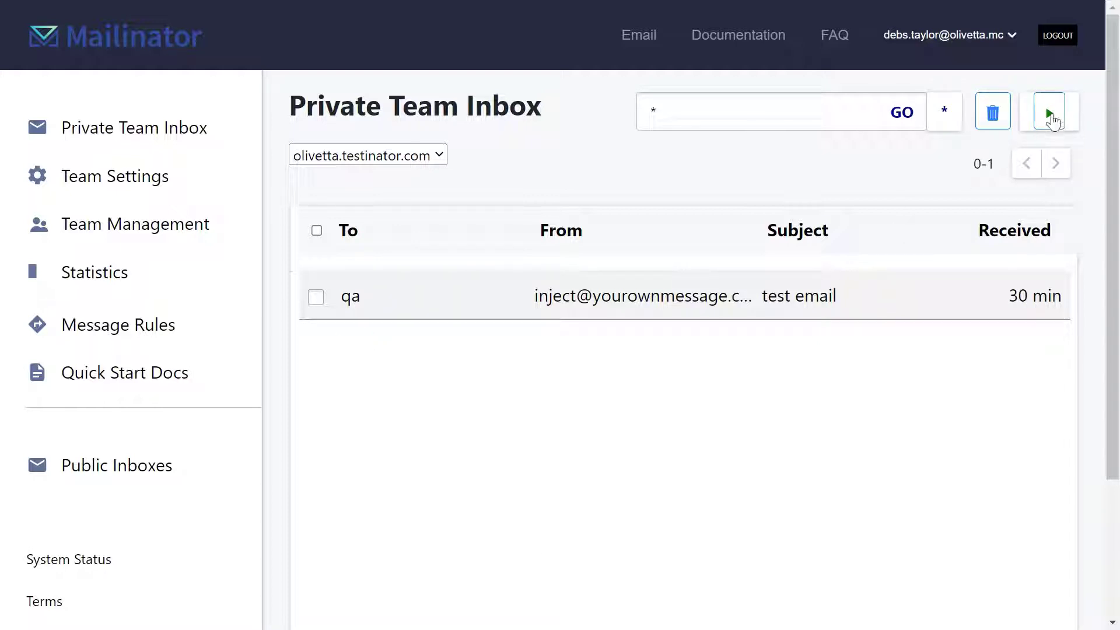
left_click(1050, 116)
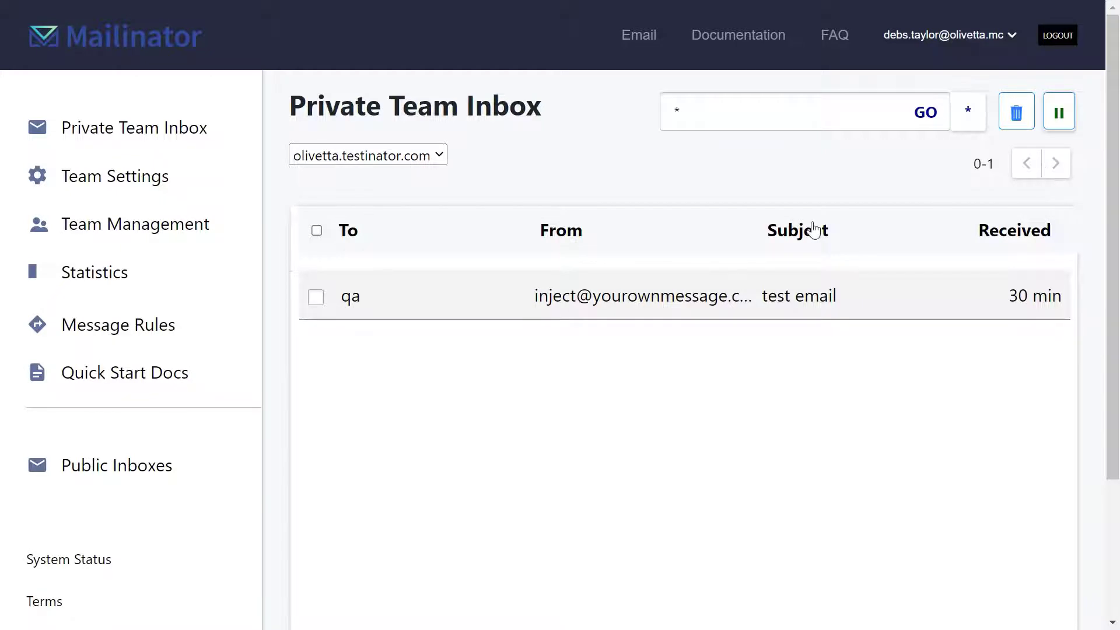
scroll(773, 304, "down", 3)
scroll(774, 304, "up", 3)
left_click(437, 157)
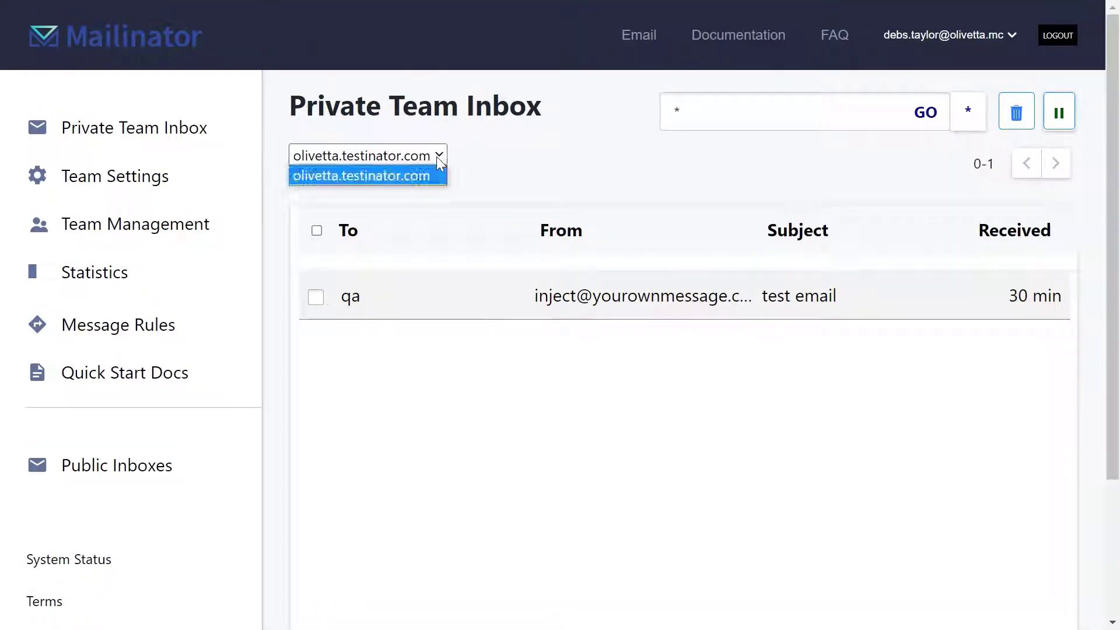
left_click(377, 173)
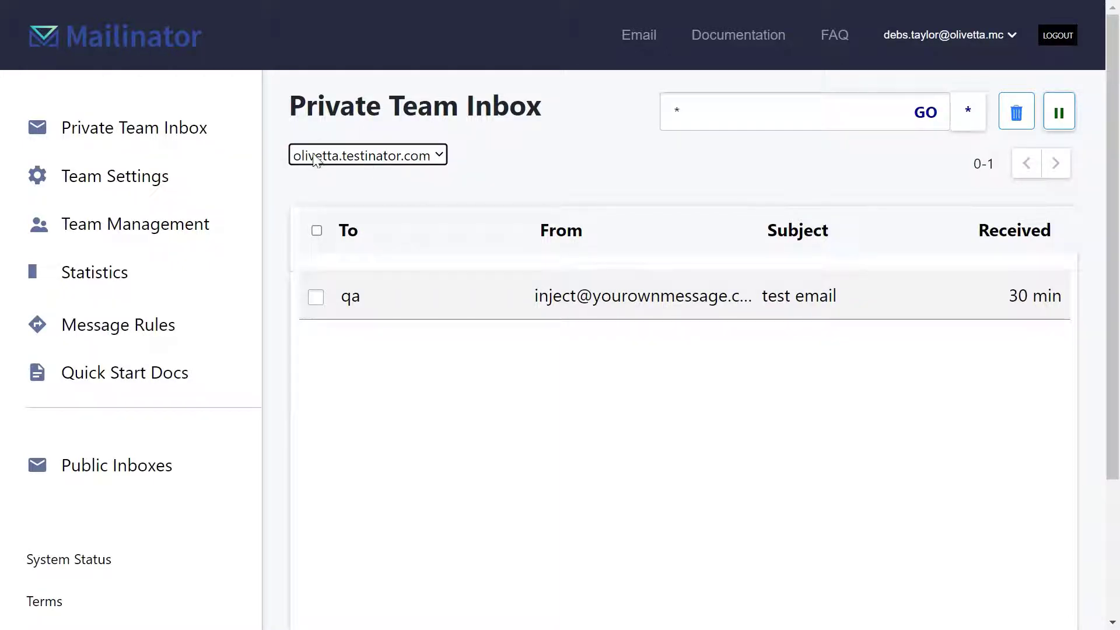
left_click(439, 157)
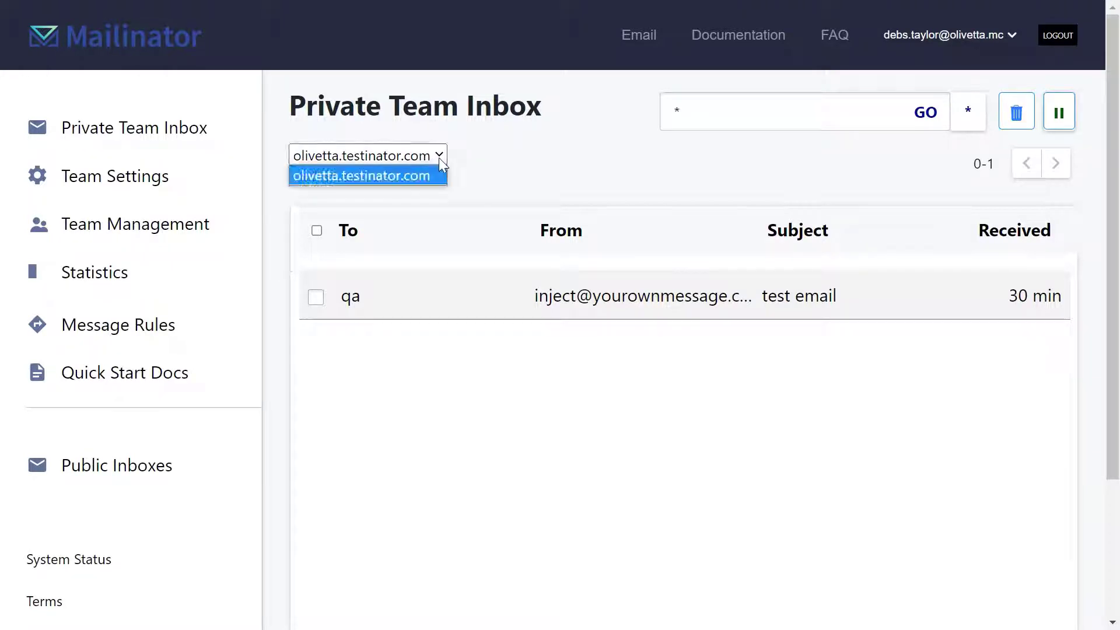
left_click(402, 180)
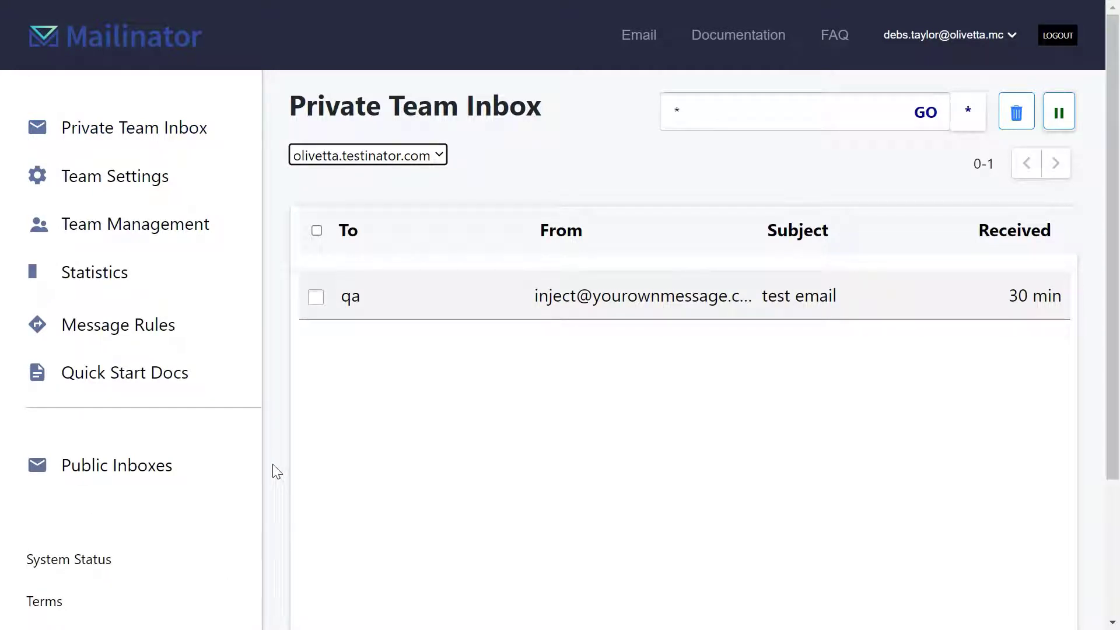
left_click(129, 134)
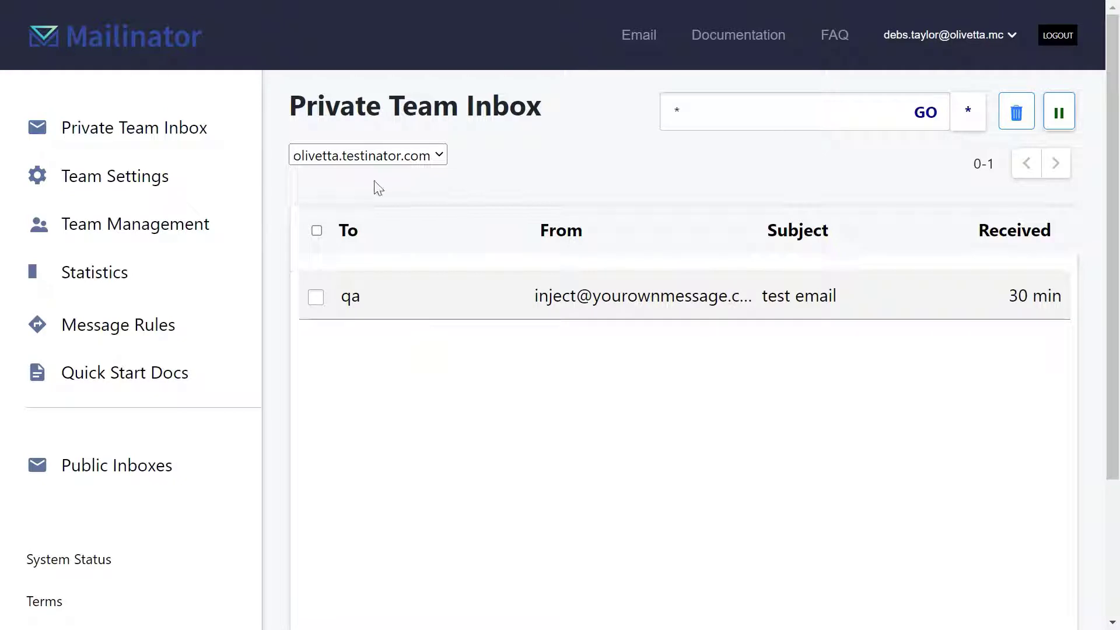
Open Team Settings and cancel the Set Team Name dialog without renaming Olivetta-team
left_click(115, 192)
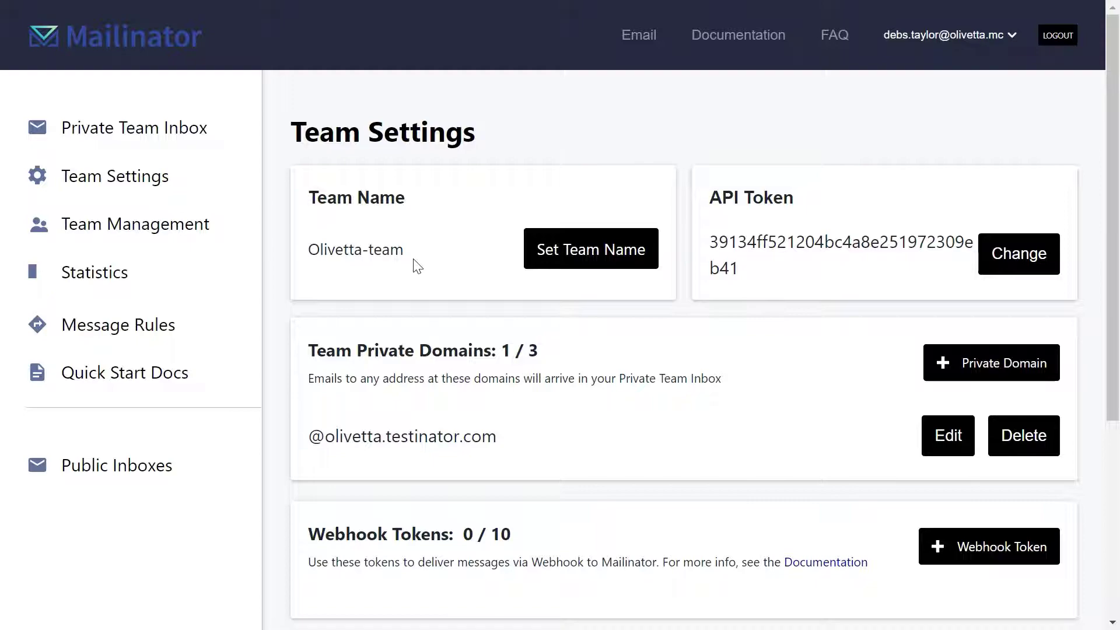
left_click(577, 261)
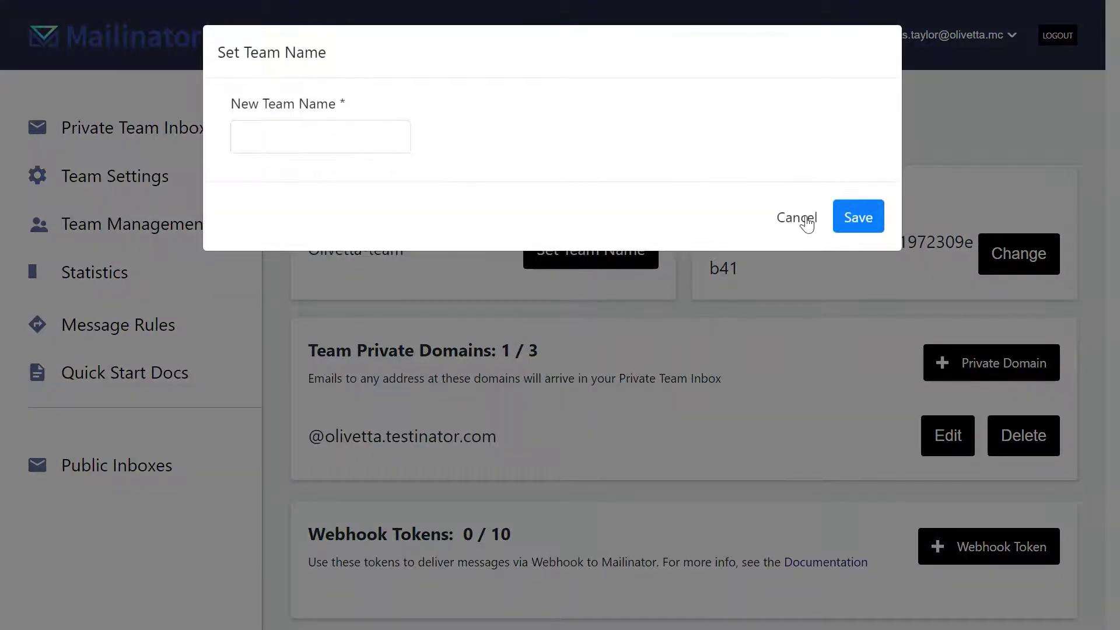
left_click(804, 219)
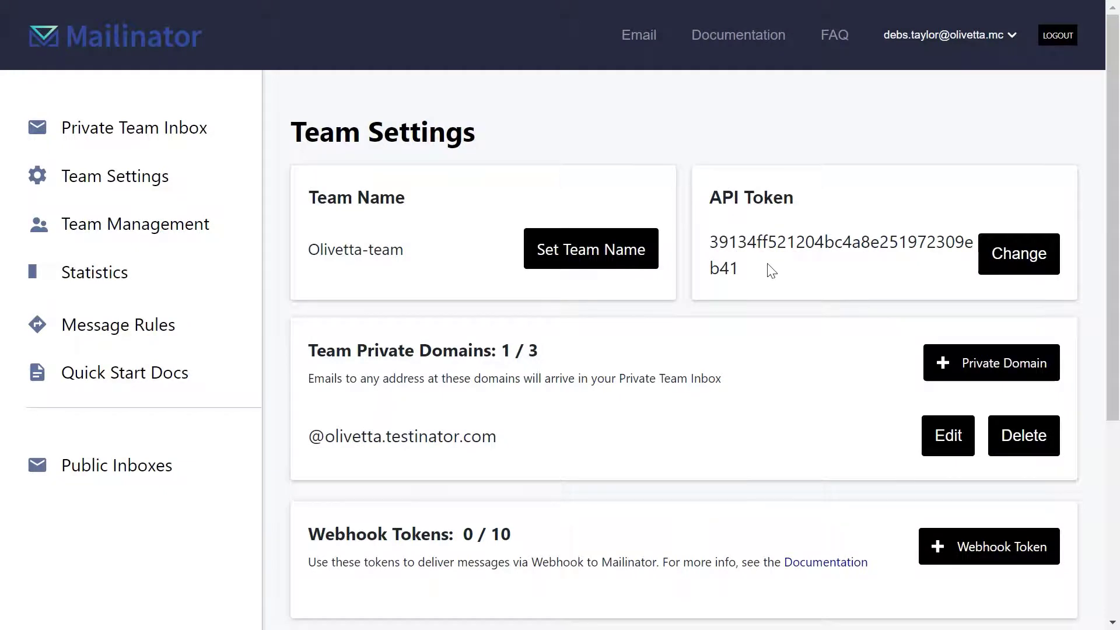
Bring up the API token Change confirmation and cancel it, leaving the token unchanged
left_click_drag(747, 276, 714, 244)
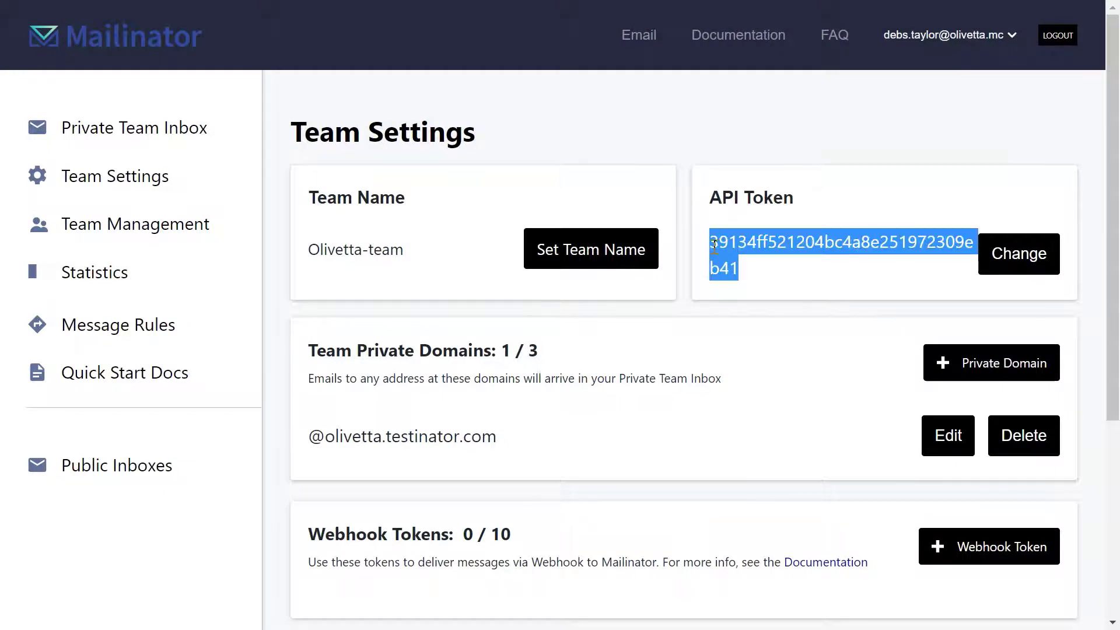
left_click(752, 271)
left_click(1037, 254)
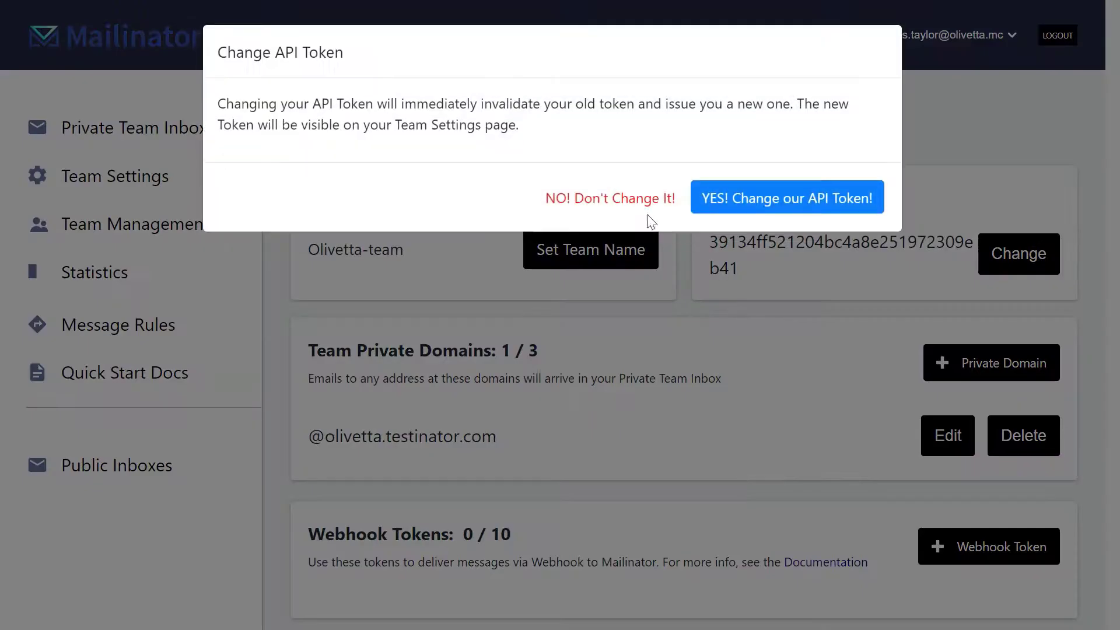
left_click(773, 276)
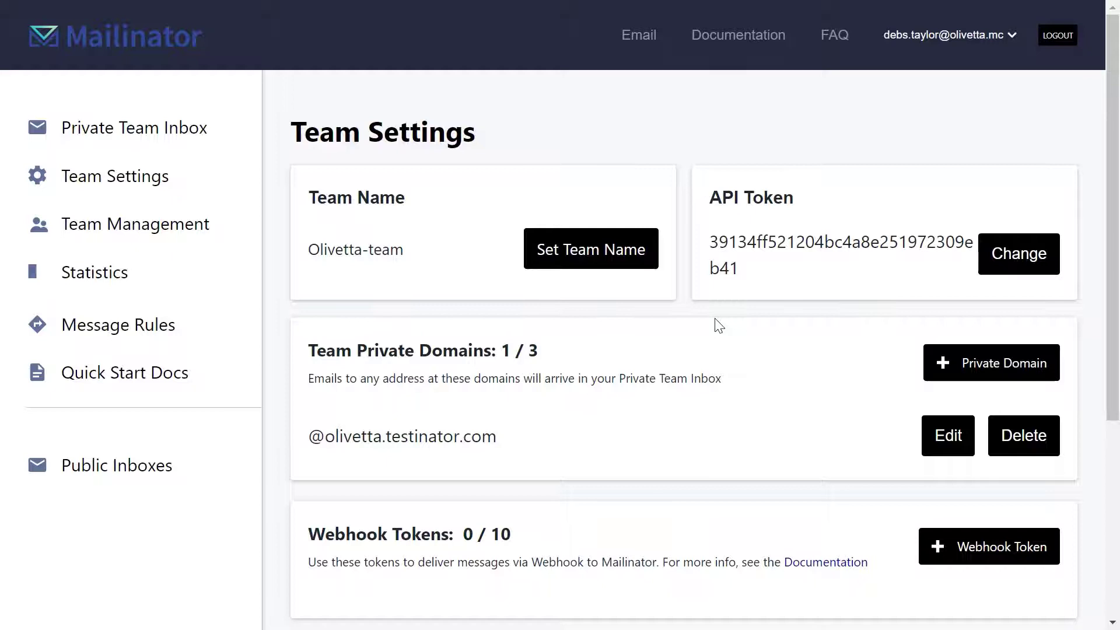
scroll(496, 309, "down", 2)
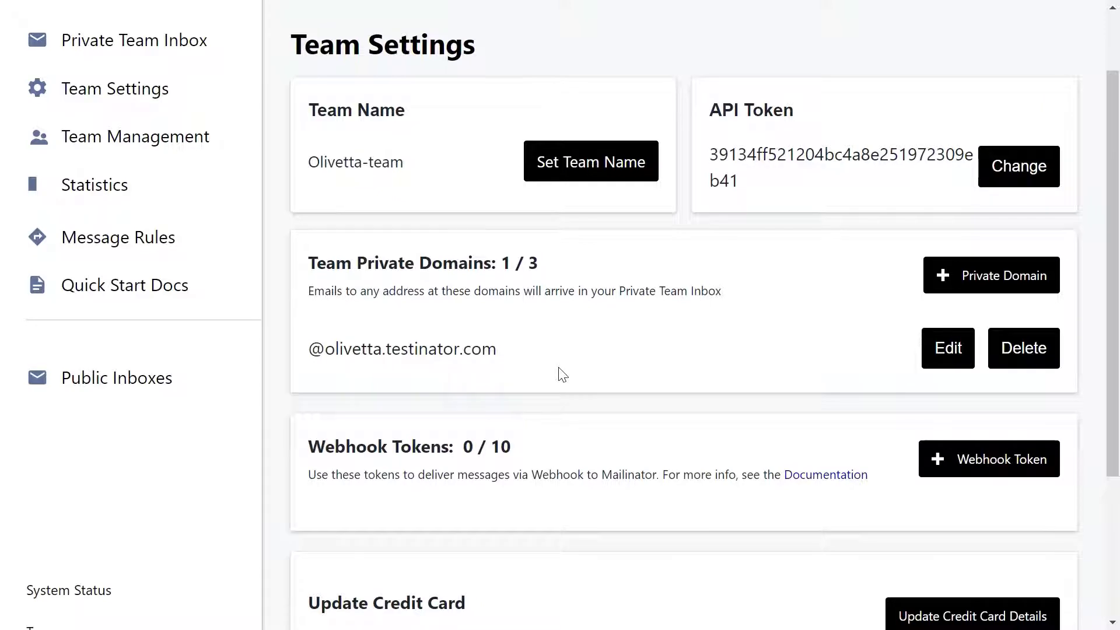
left_click(969, 285)
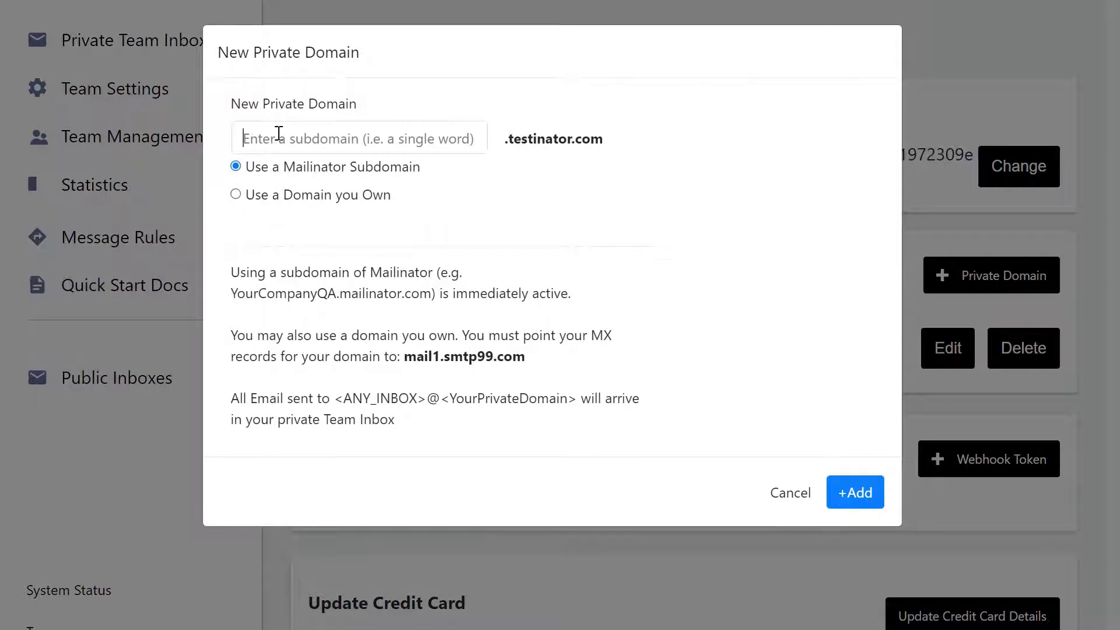
left_click(279, 138)
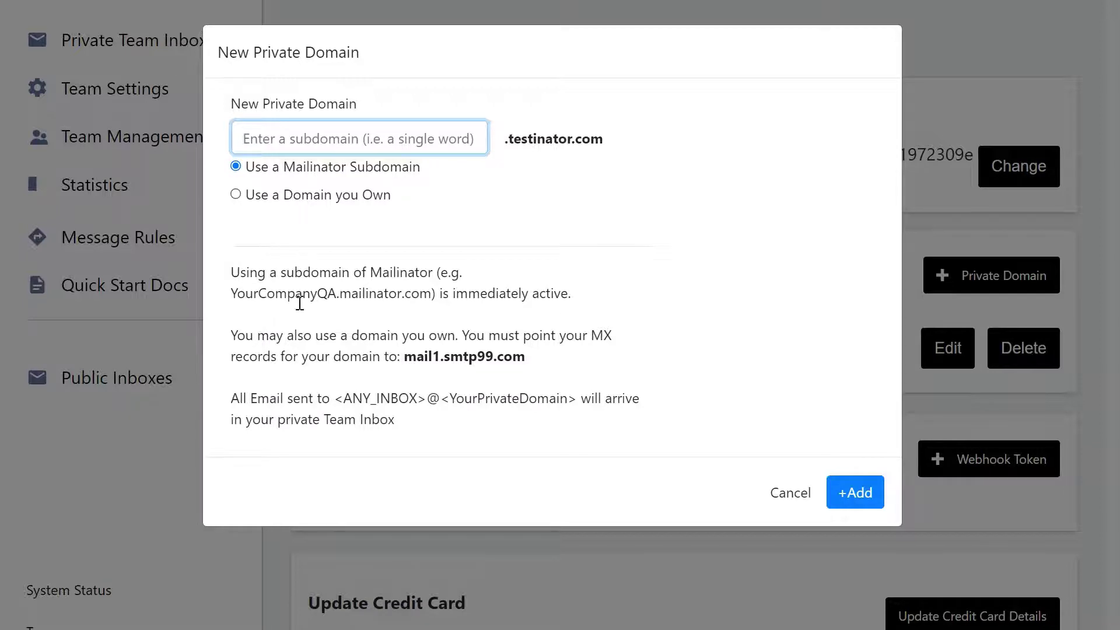
left_click(265, 197)
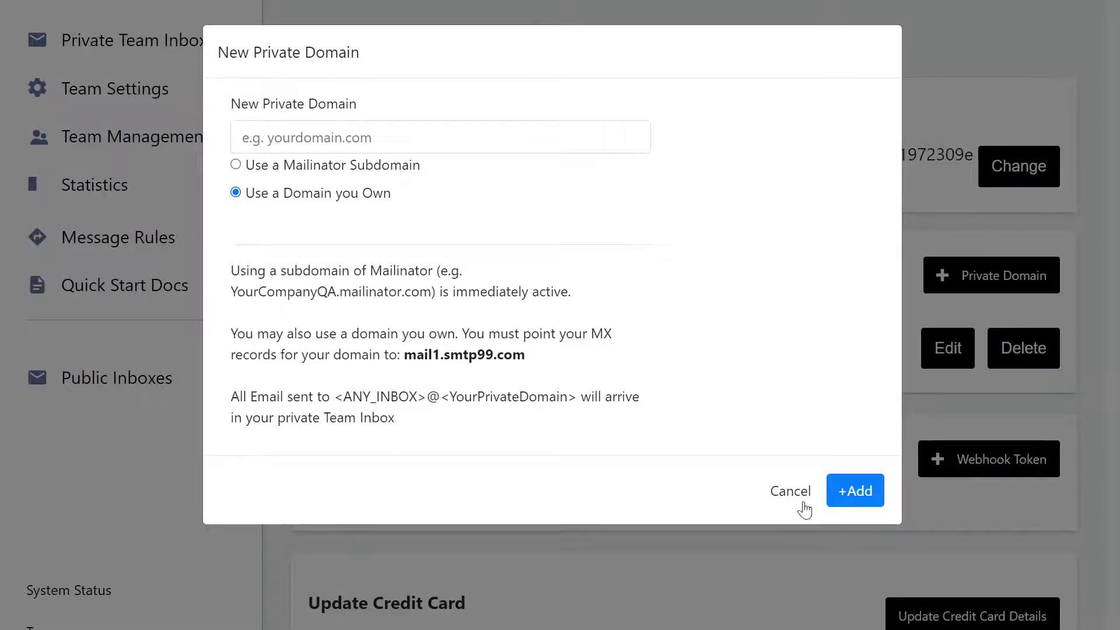
left_click(784, 493)
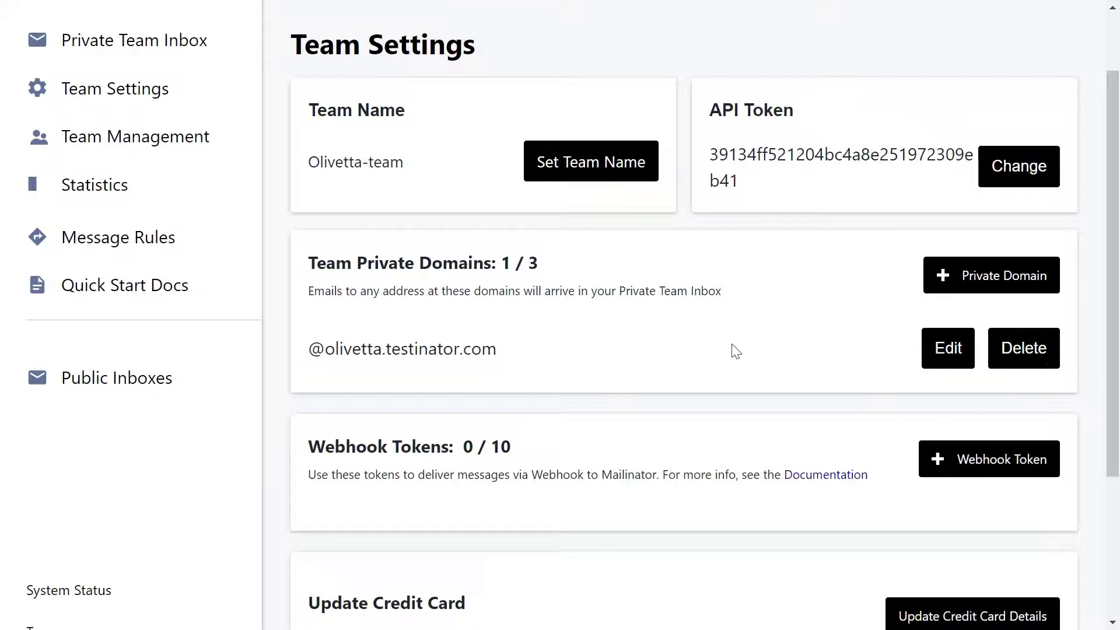
scroll(733, 350, "down", 1)
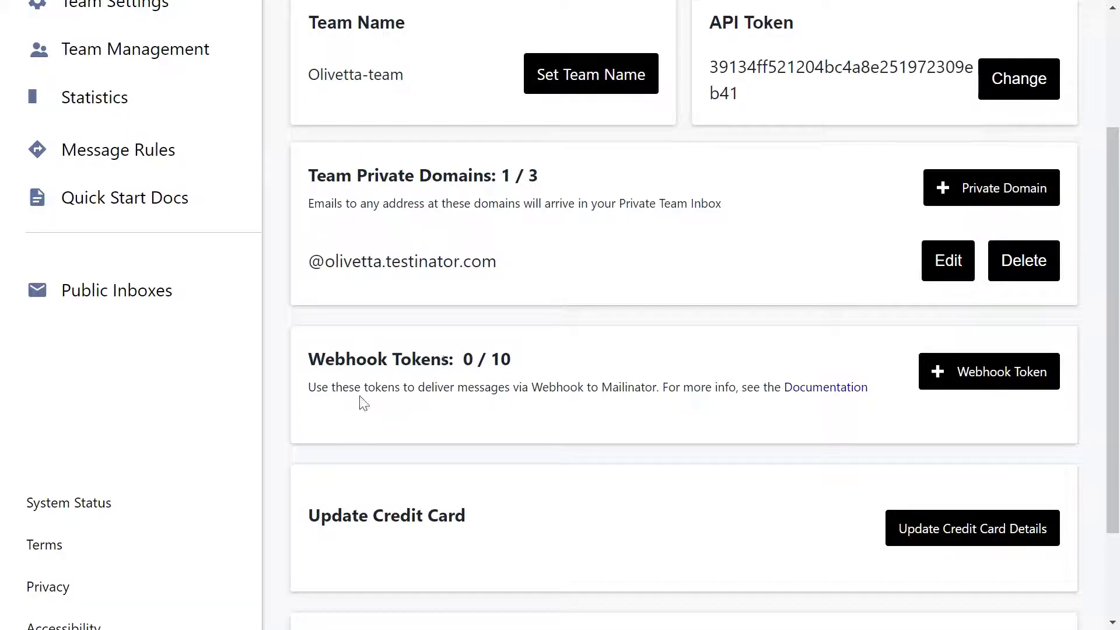
left_click(982, 373)
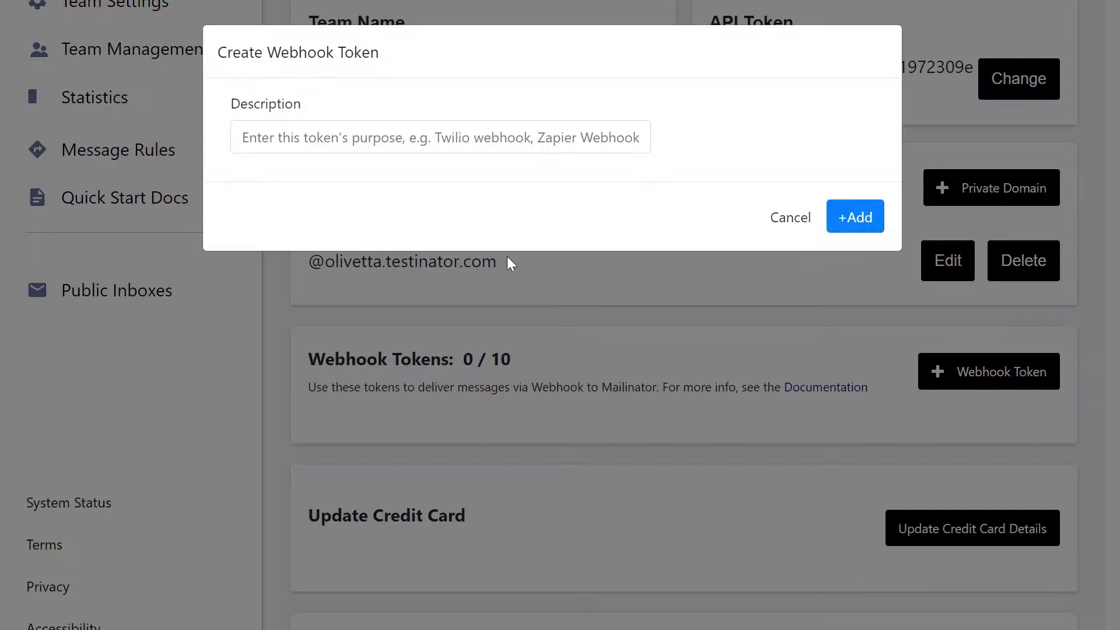
left_click(396, 134)
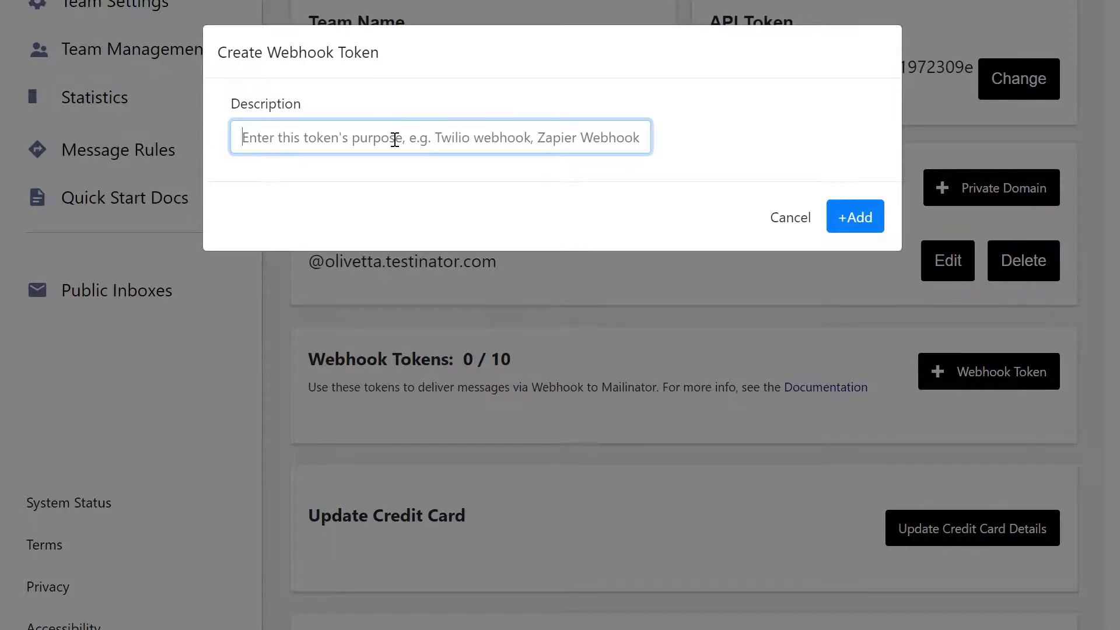
type("Zapier W")
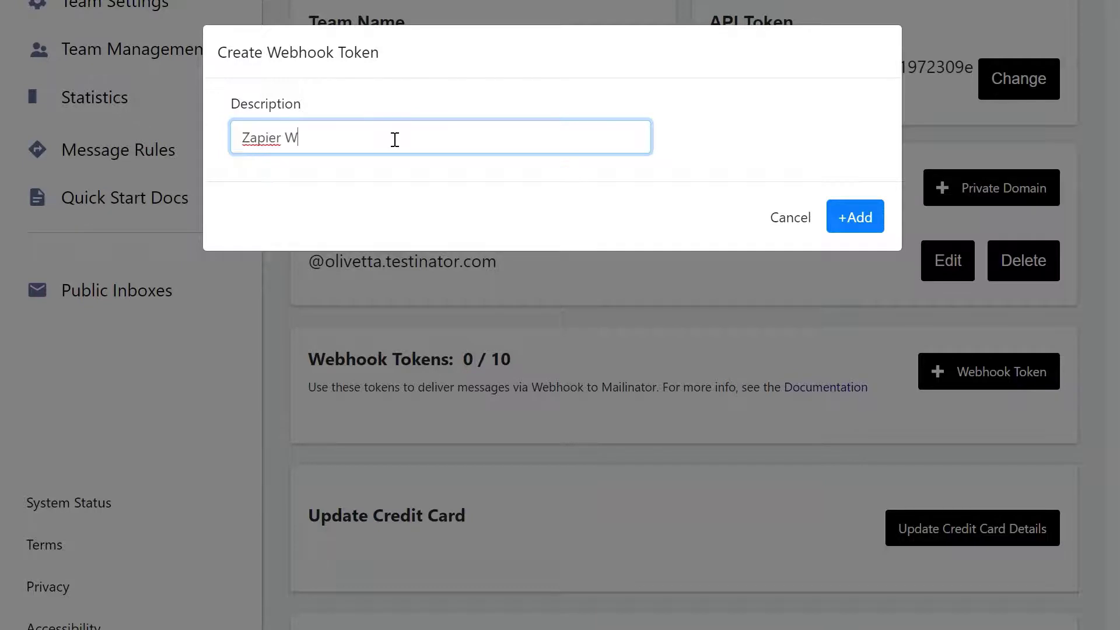
type("ebhook")
left_click(858, 219)
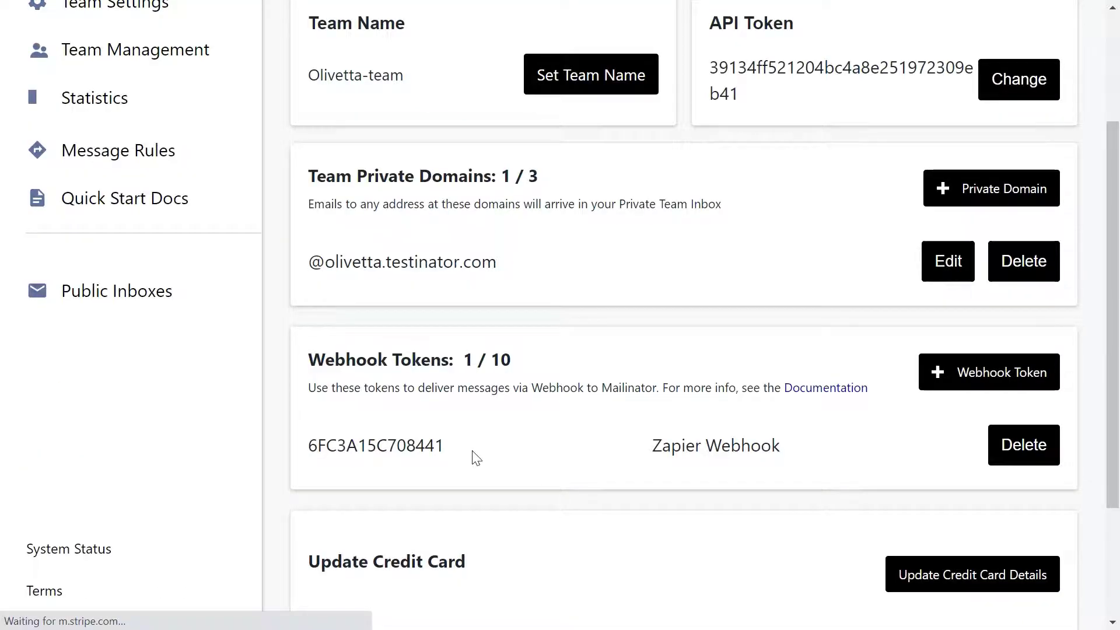
left_click_drag(310, 447, 445, 452)
left_click(462, 438)
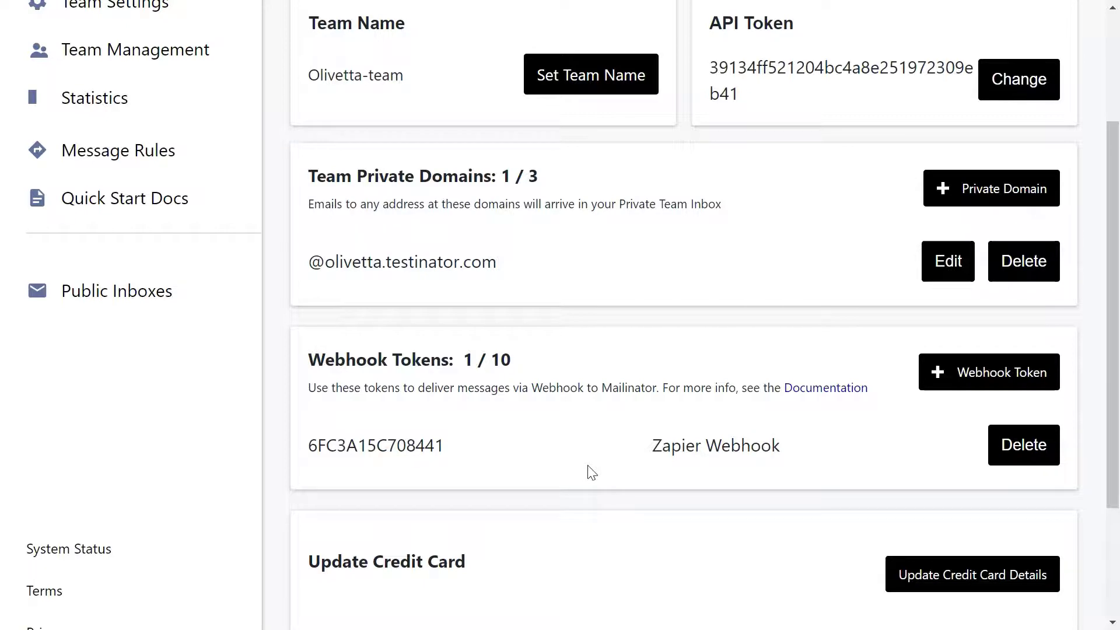
scroll(507, 447, "down", 3)
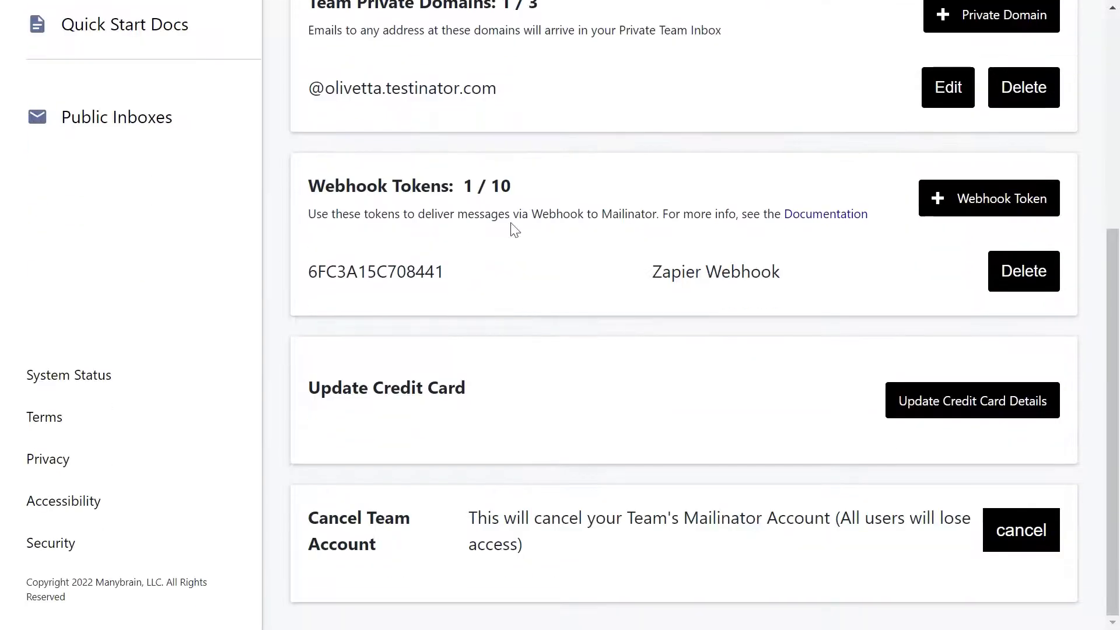
left_click_drag(468, 190, 514, 188)
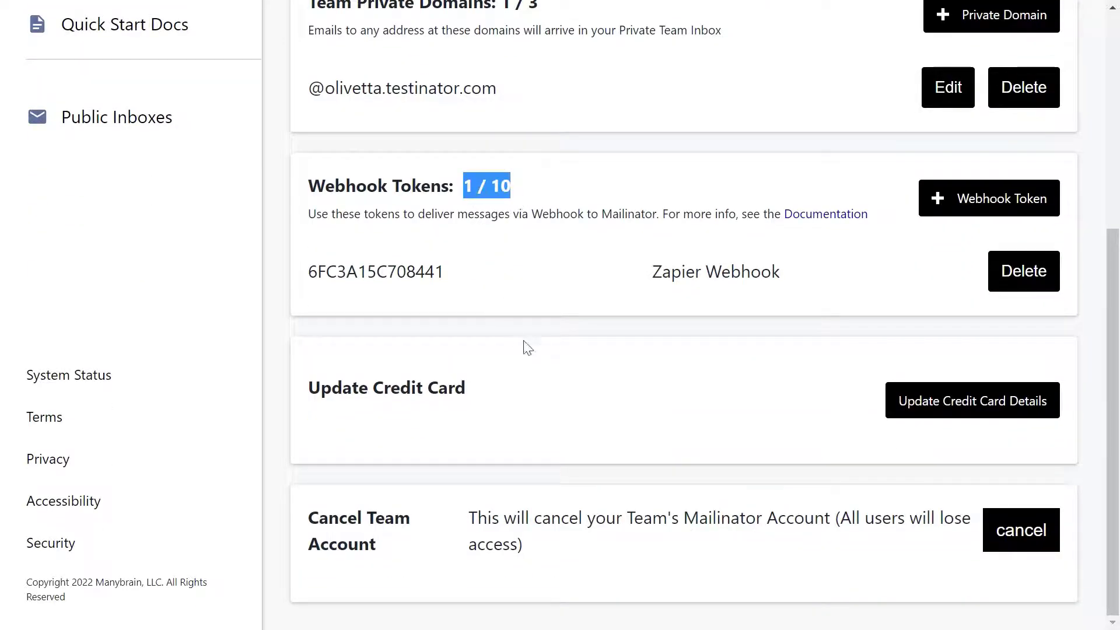
left_click(511, 258)
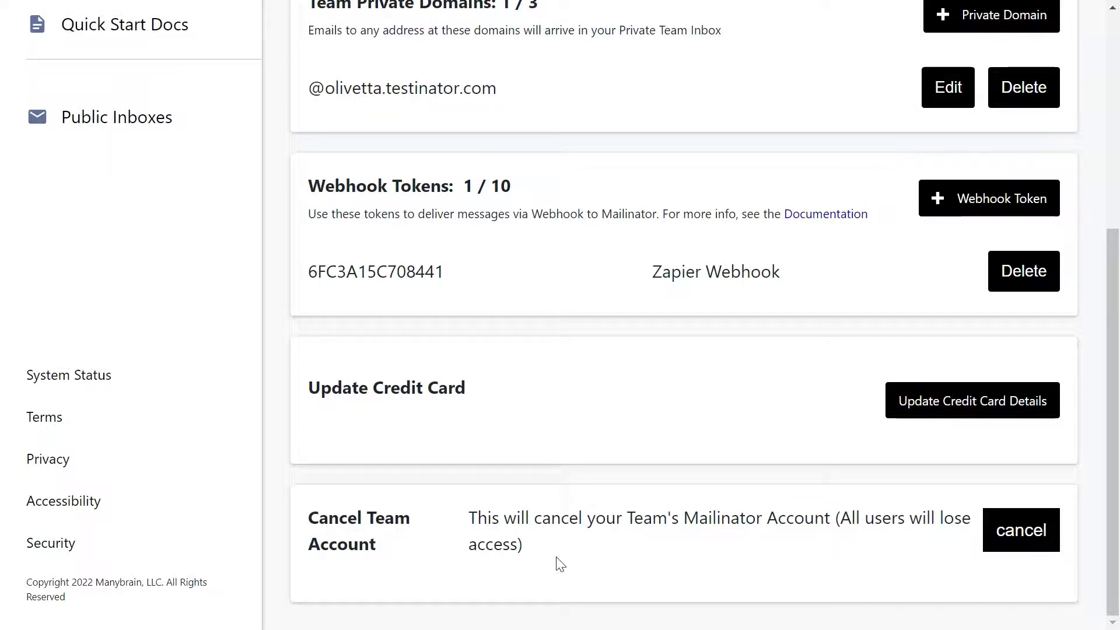
scroll(645, 513, "up", 6)
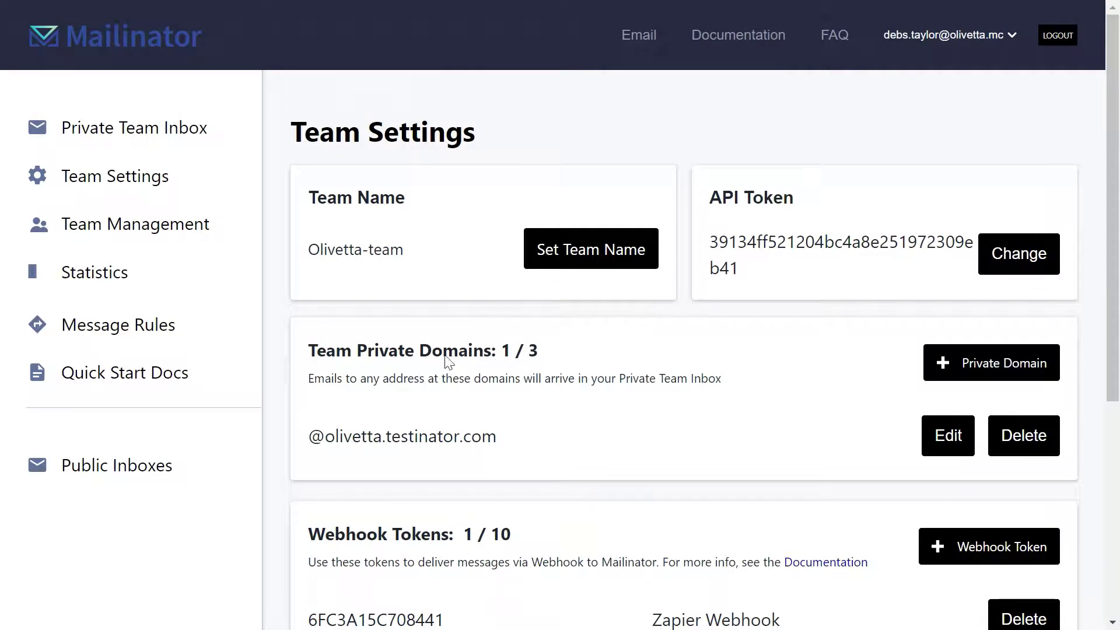
Open Team Management and highlight the 1/10 team member count
left_click(111, 231)
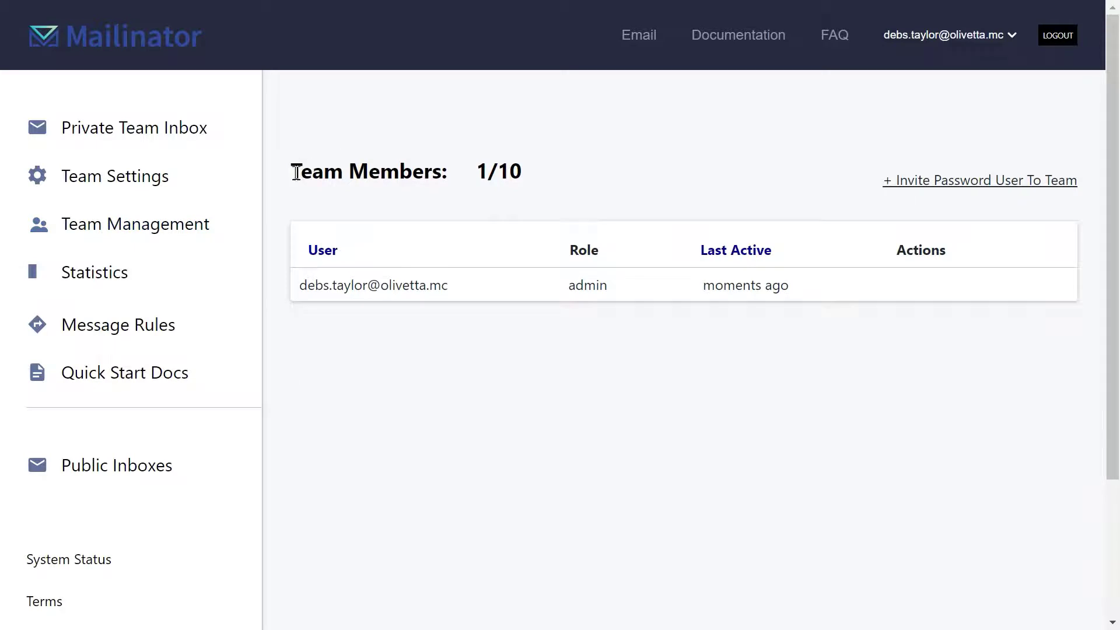
left_click_drag(290, 174, 342, 178)
left_click_drag(509, 176, 477, 174)
left_click(556, 186)
Start a password-user team invitation, then cancel it without entering an email
left_click(952, 188)
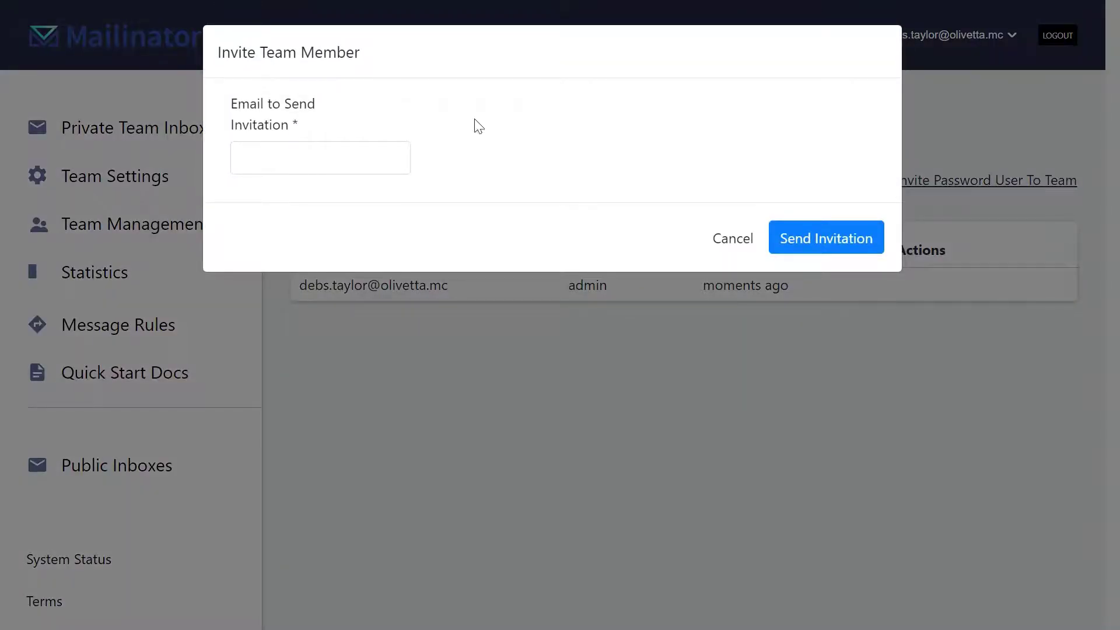
left_click(367, 163)
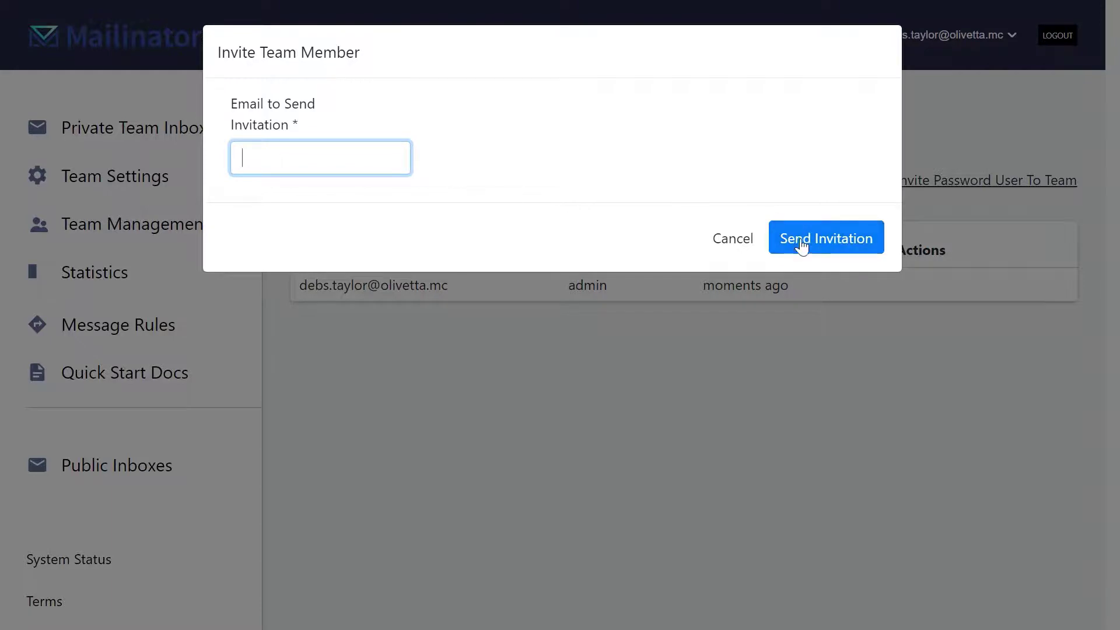
left_click(729, 239)
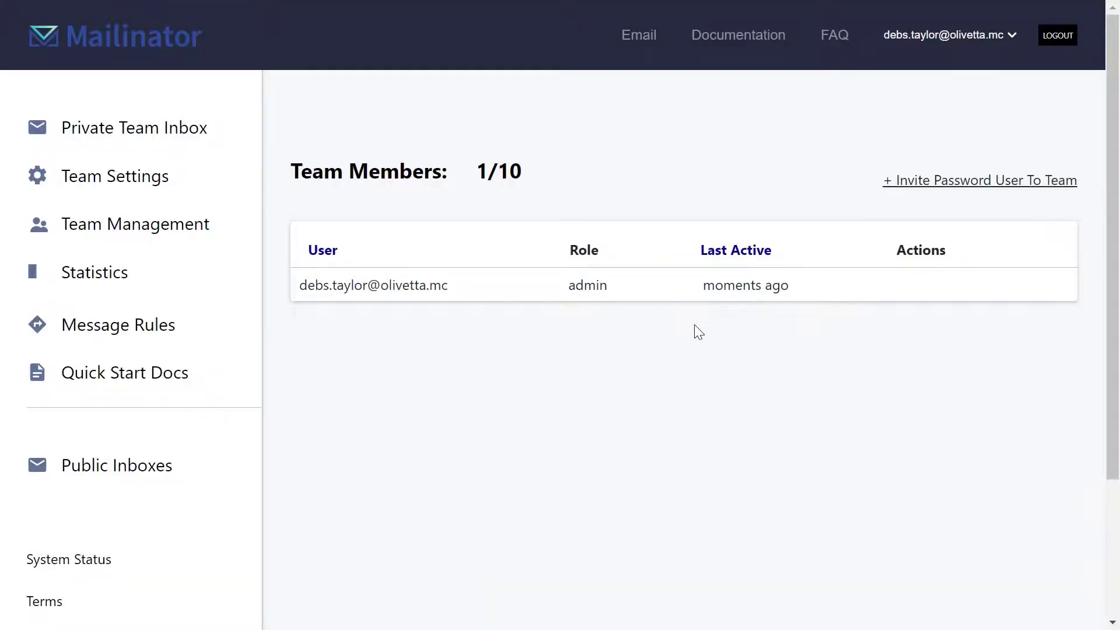
Open Statistics and highlight the single private incoming message counted on 02-18
left_click(99, 284)
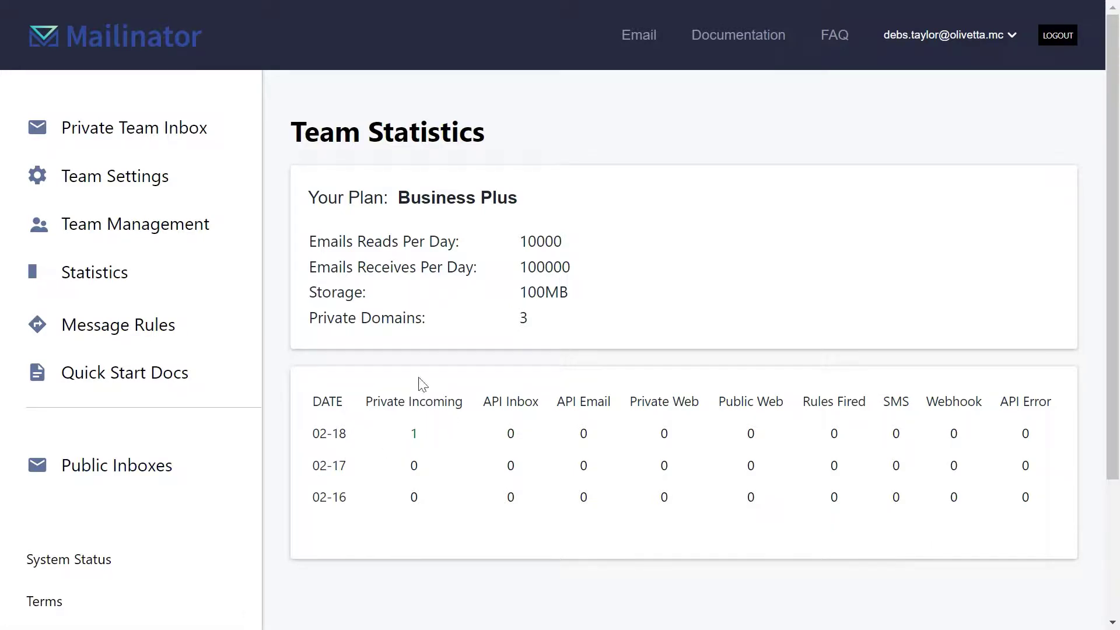
double_click(414, 434)
Open Message Rules and confirm olivetta.testinator.com has no rules defined
left_click(119, 334)
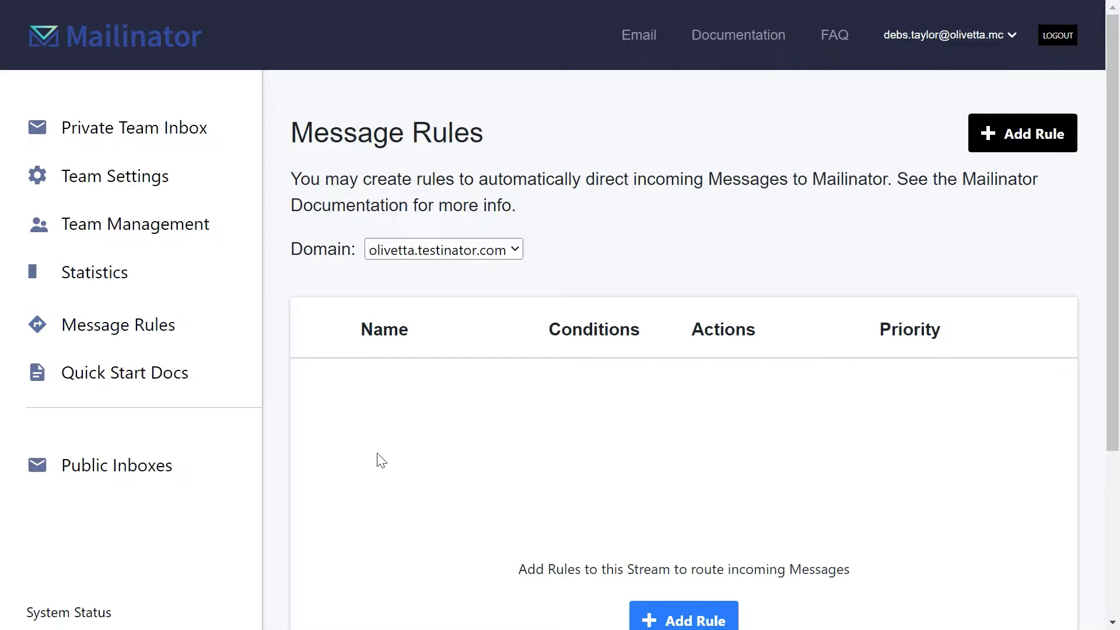
scroll(382, 460, "down", 2)
scroll(568, 389, "up", 1)
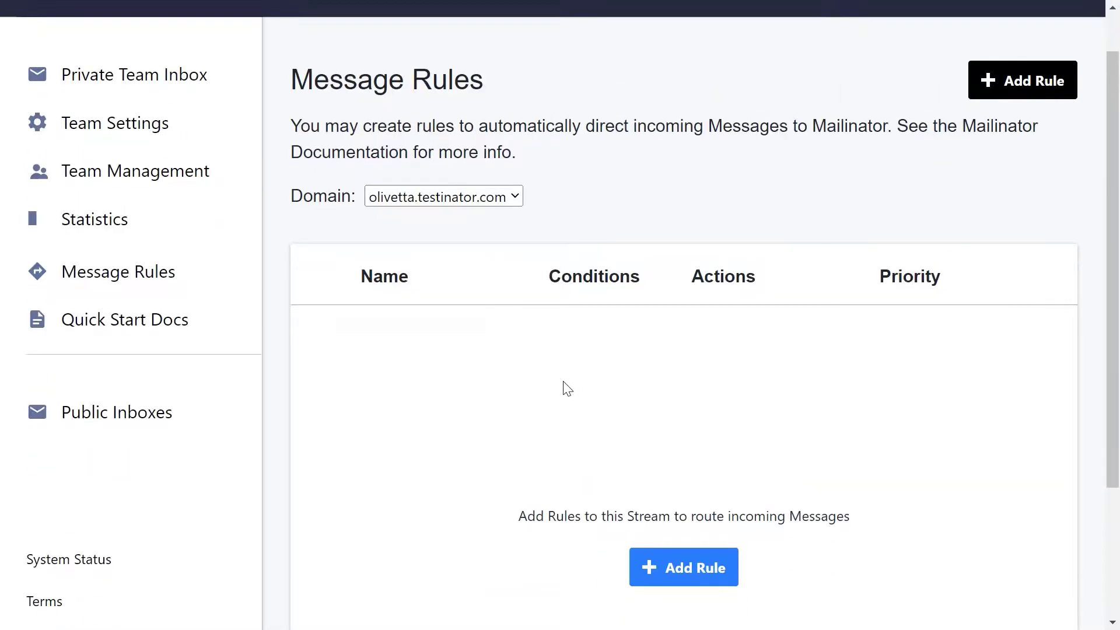
scroll(567, 389, "up", 1)
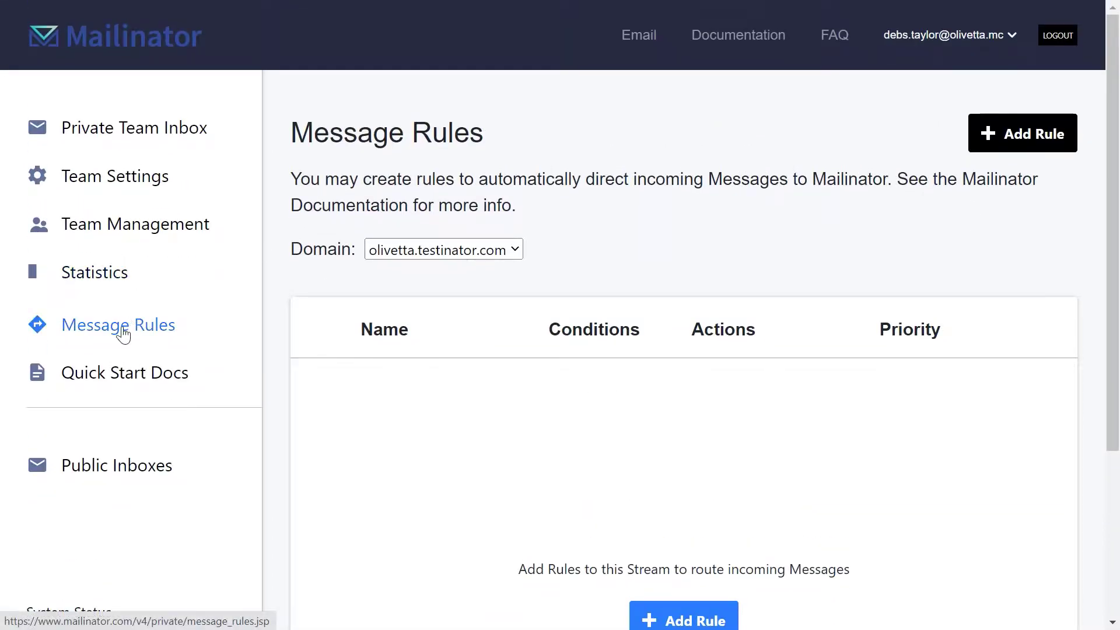
Open the Quick Start docs and scroll through the setup guidance
left_click(102, 381)
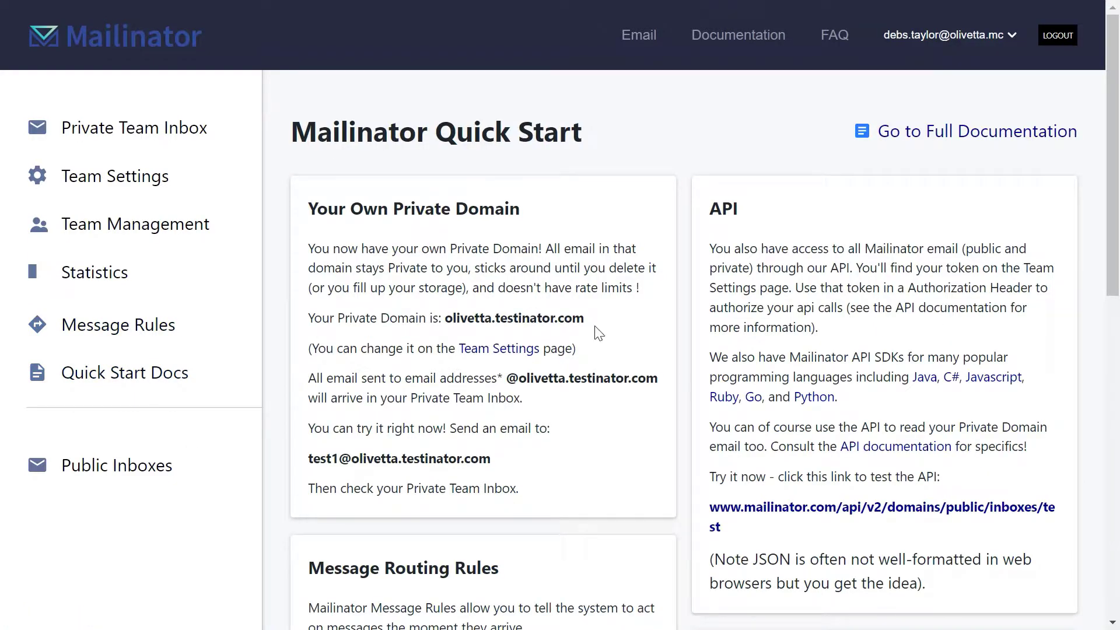
scroll(604, 338, "down", 1)
scroll(604, 341, "down", 7)
scroll(712, 344, "up", 6)
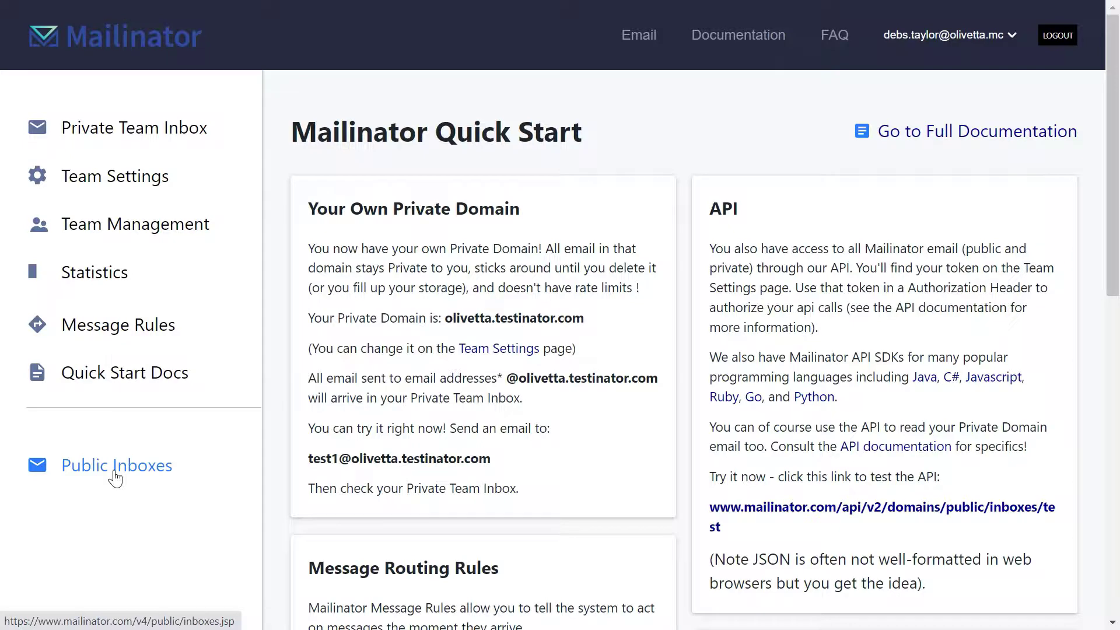
View the empty Public Inboxes, then return to the Private Team Inbox via Email
left_click(115, 474)
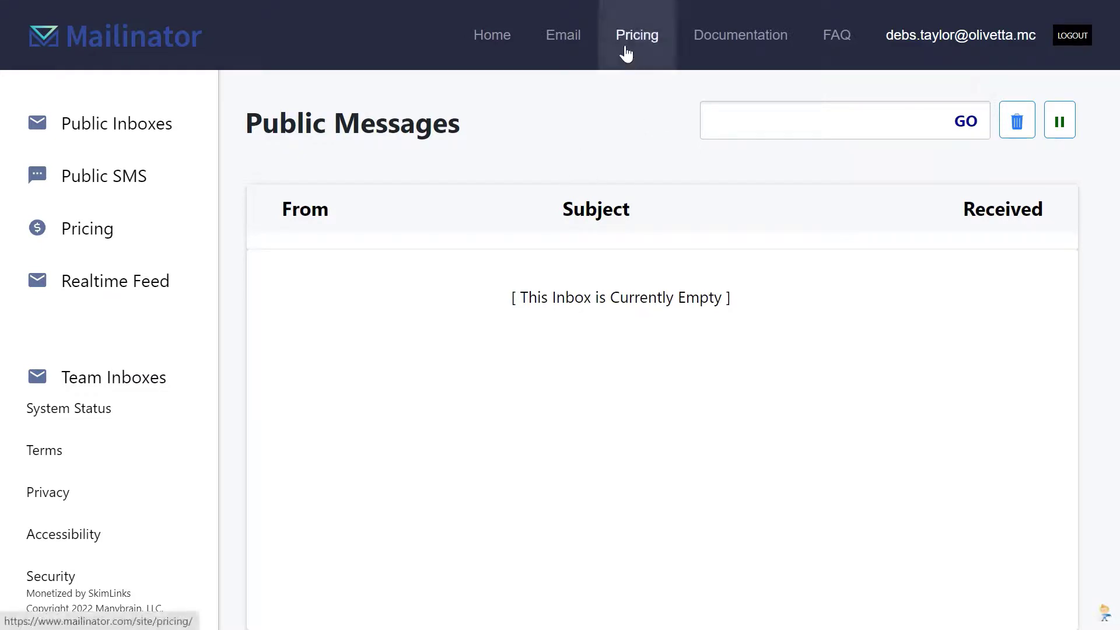
left_click(576, 55)
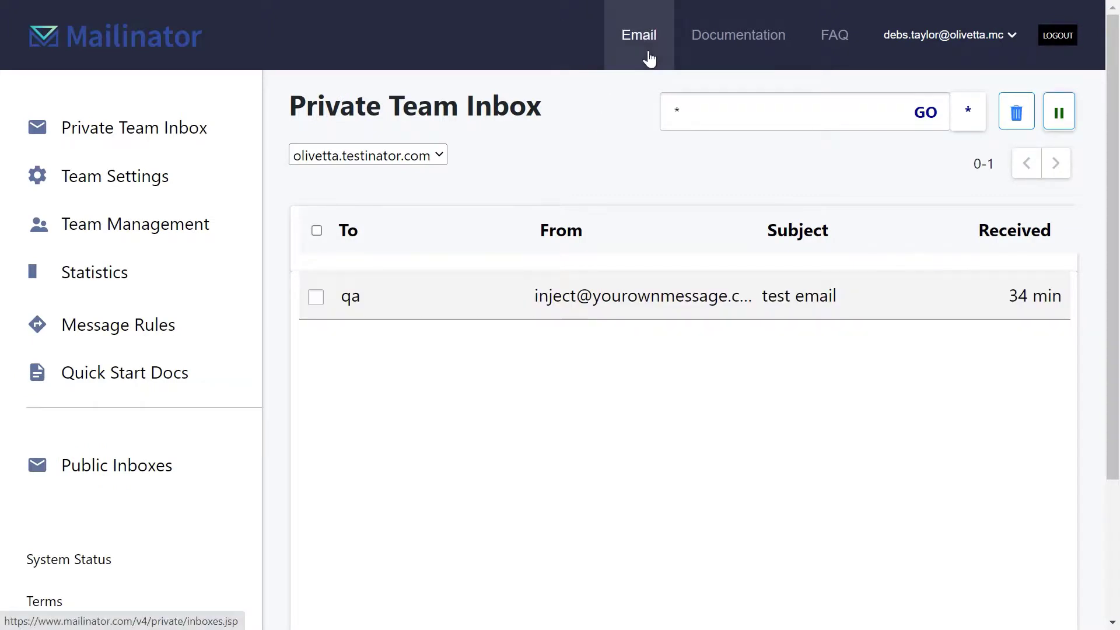
left_click(138, 136)
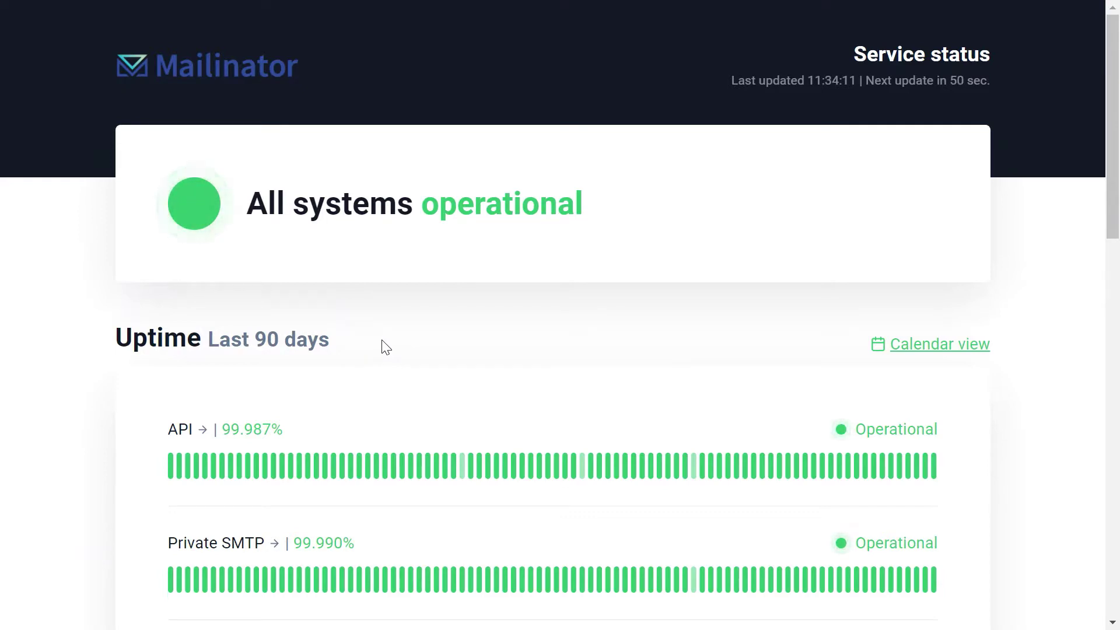
Scroll the status page and highlight the last 24 hours and 7 days uptime figures
scroll(387, 342, "down", 1)
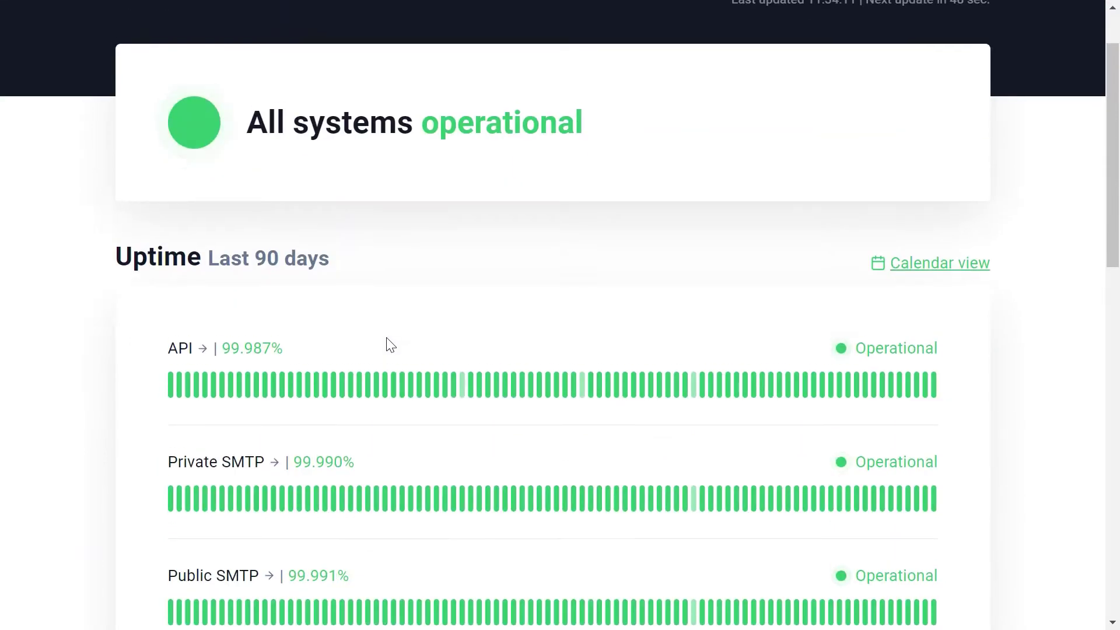
scroll(379, 348, "up", 1)
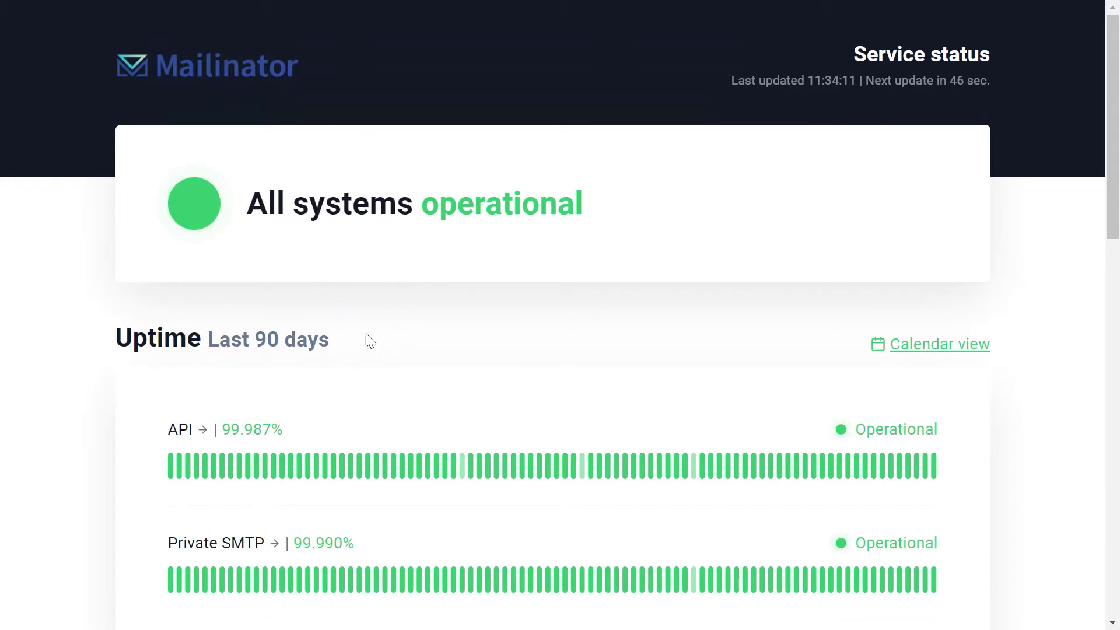
scroll(369, 341, "down", 12)
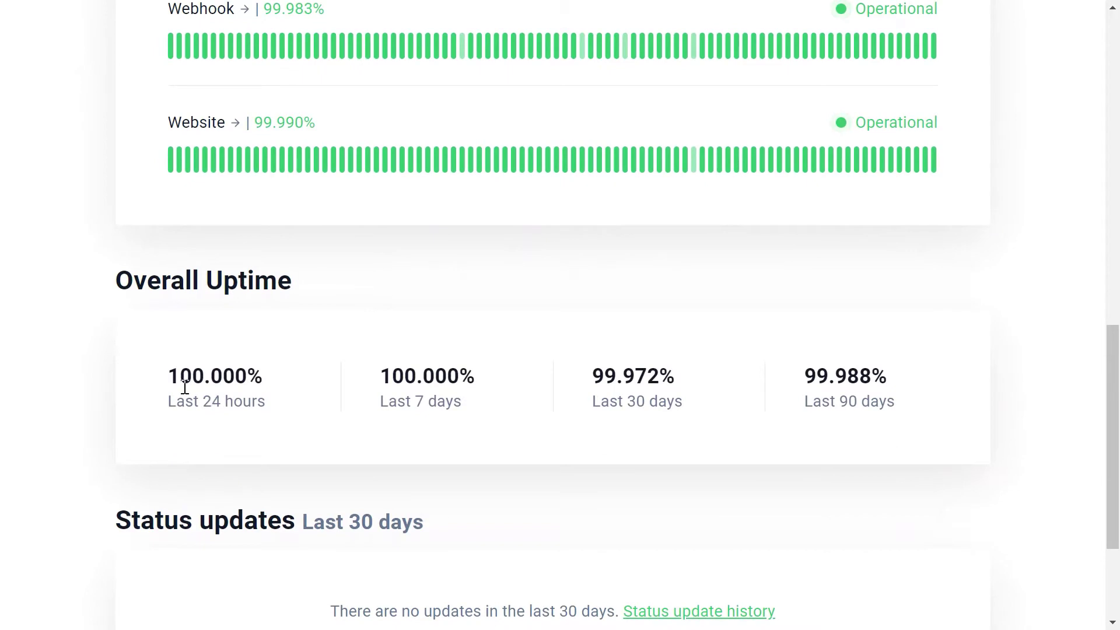
left_click_drag(193, 378, 260, 445)
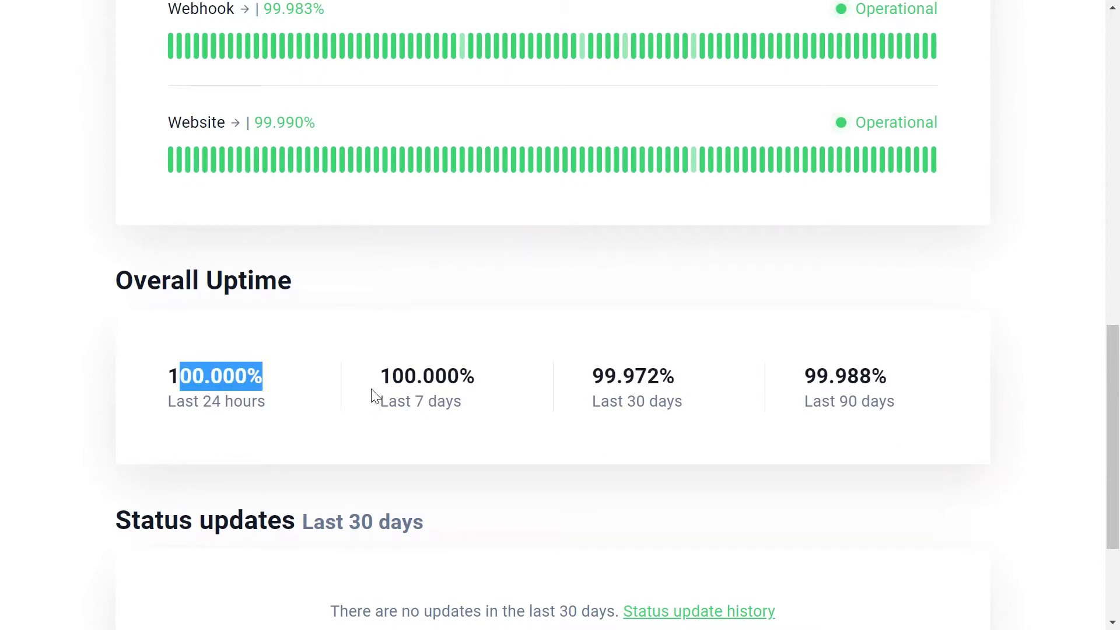
left_click_drag(378, 376, 454, 365)
left_click(519, 427)
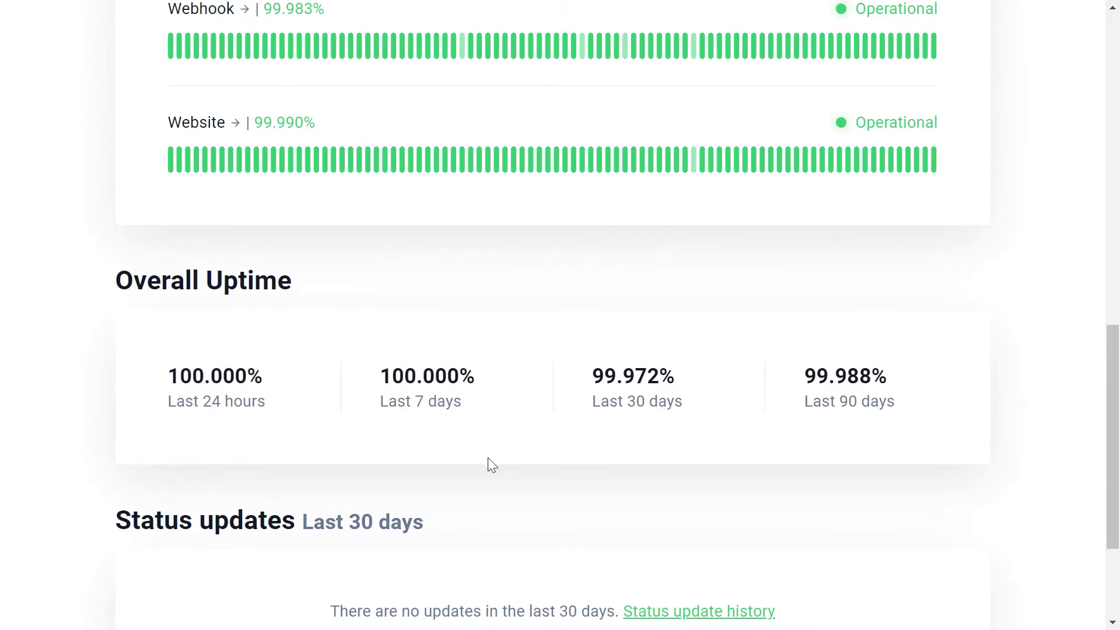
Return to the top and switch to the uptime Calendar view
scroll(492, 465, "down", 3)
scroll(490, 467, "up", 10)
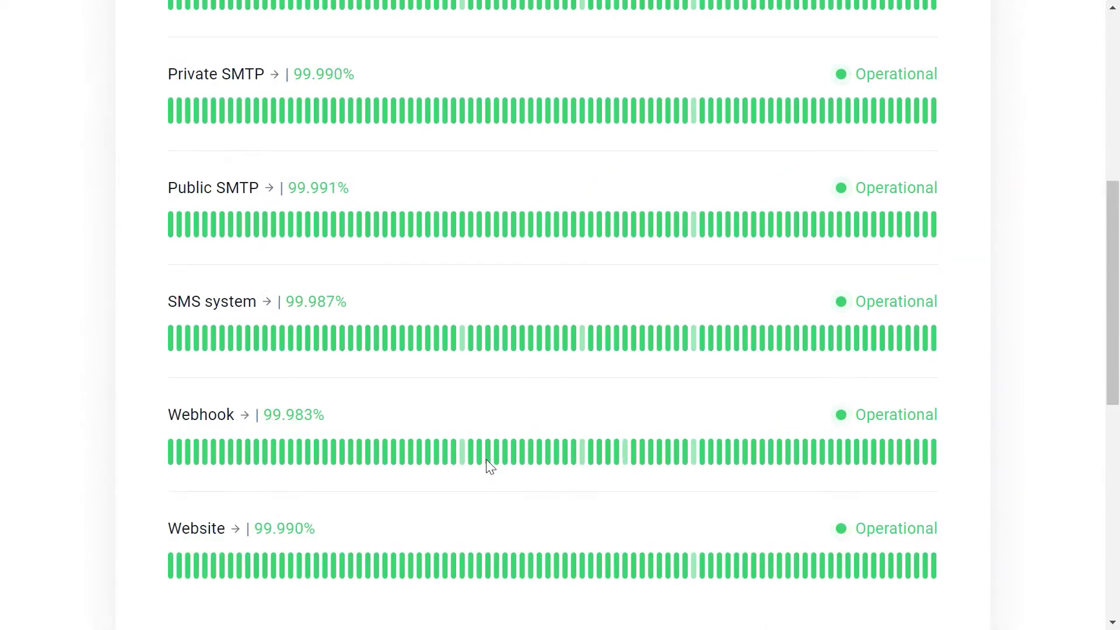
scroll(490, 461, "up", 8)
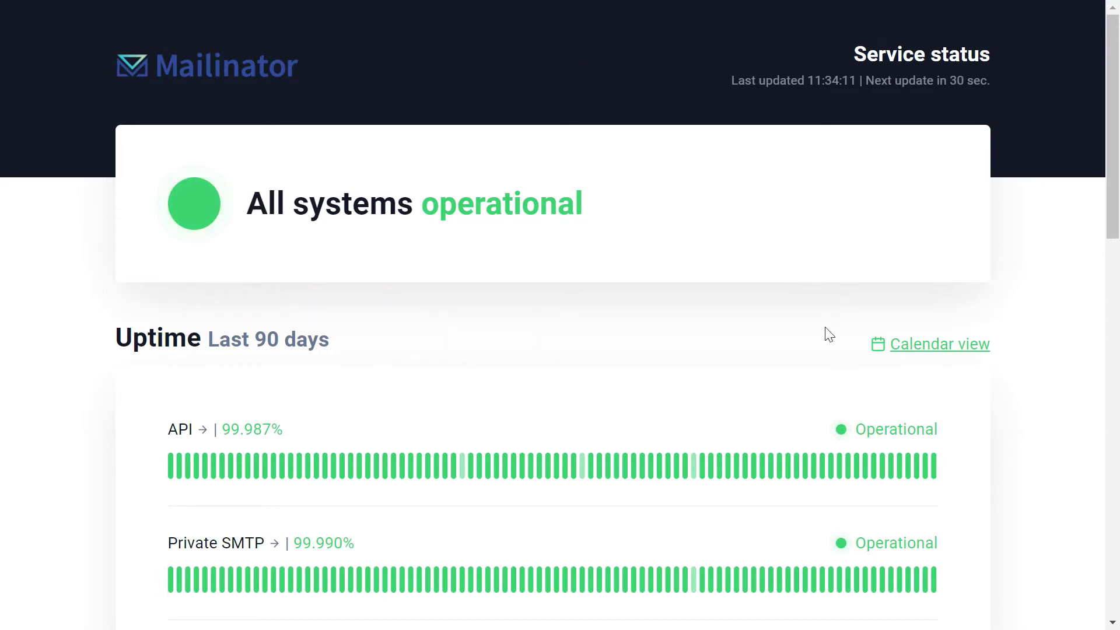
left_click(909, 345)
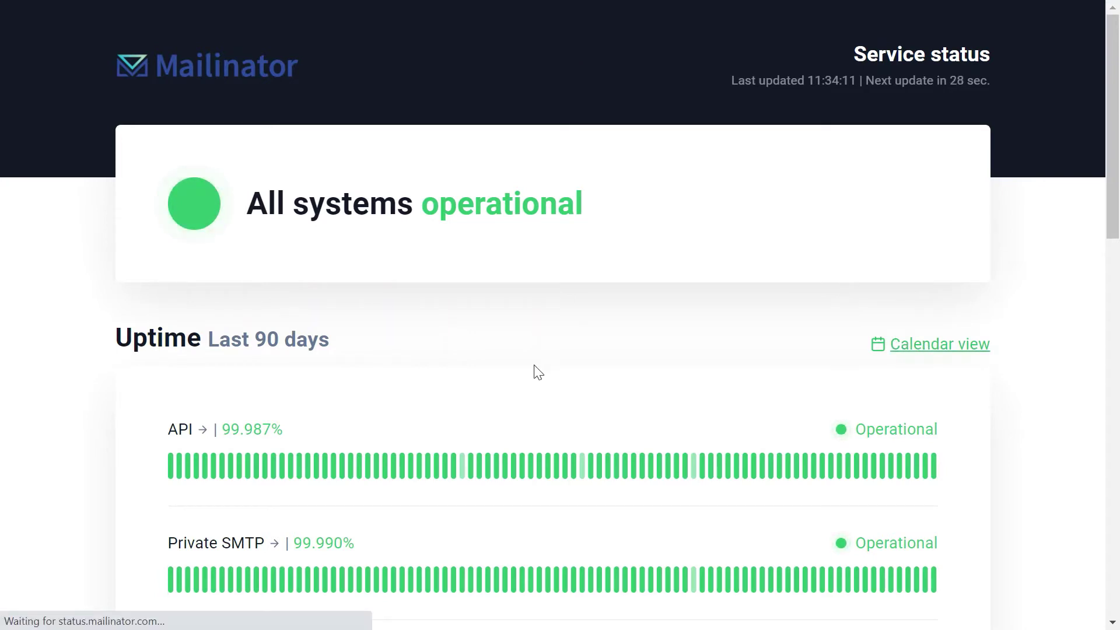